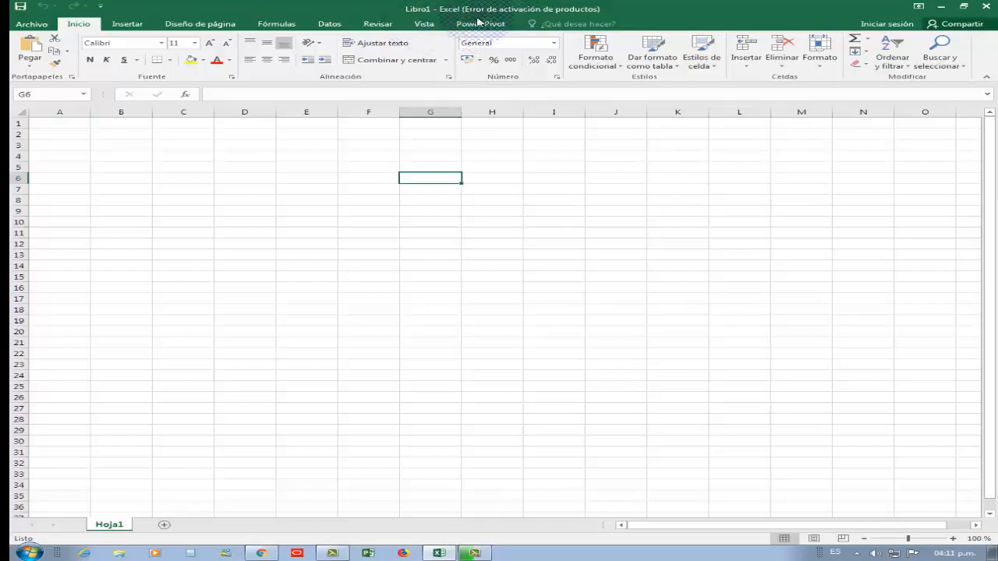
- Open the Power Pivot data model window and start a table import from another source, choosing Archivo de texto
left_click(482, 24)
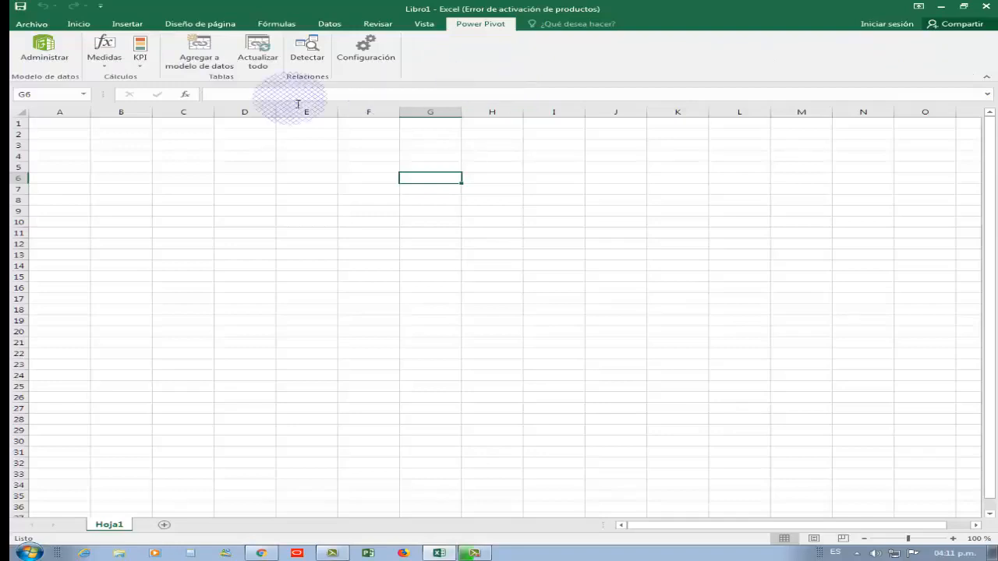
left_click(44, 48)
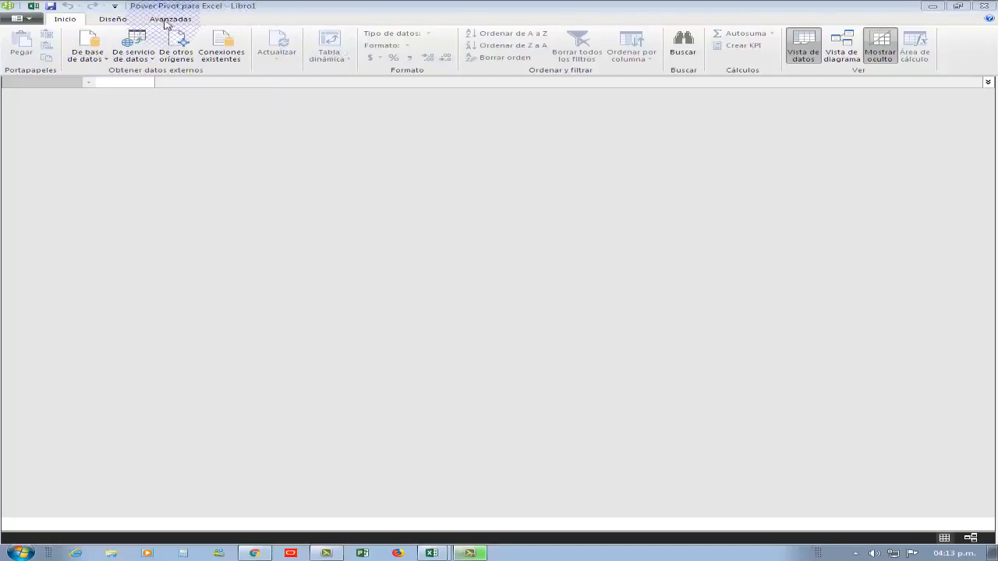
left_click(176, 59)
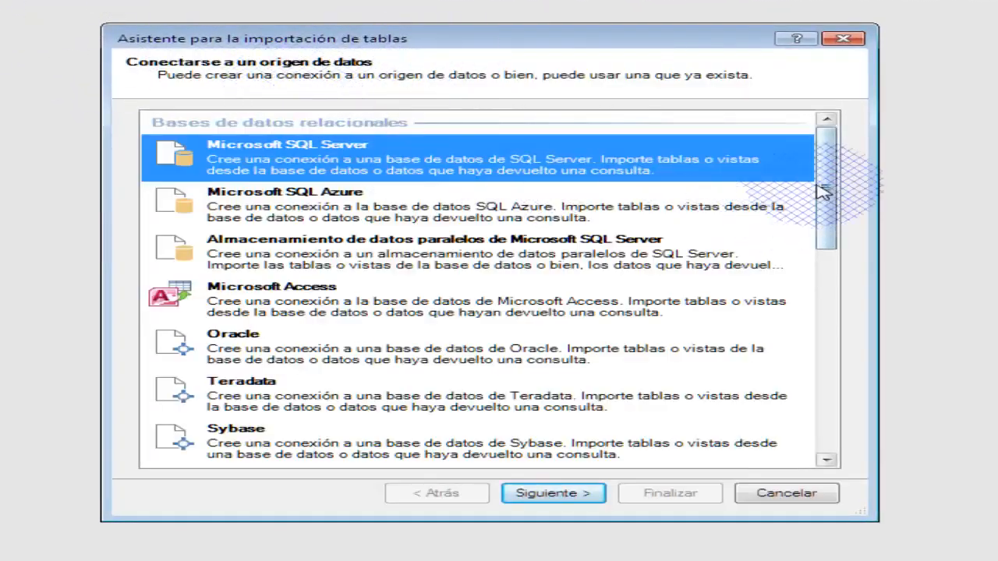
mouse_move(825, 187)
left_mouse_down()
mouse_move(822, 435)
mouse_move(819, 187)
left_mouse_up()
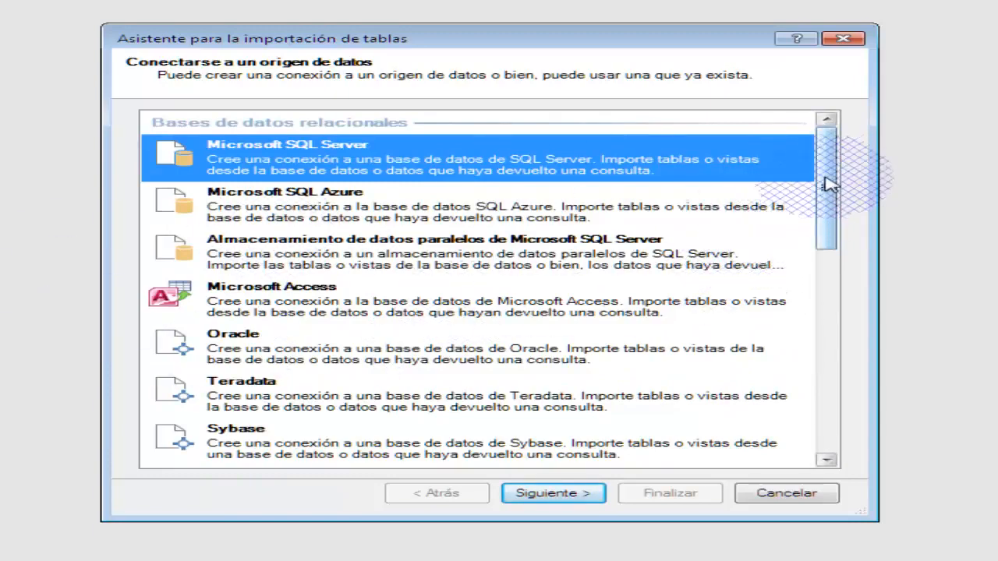
left_click_drag(824, 166, 835, 383)
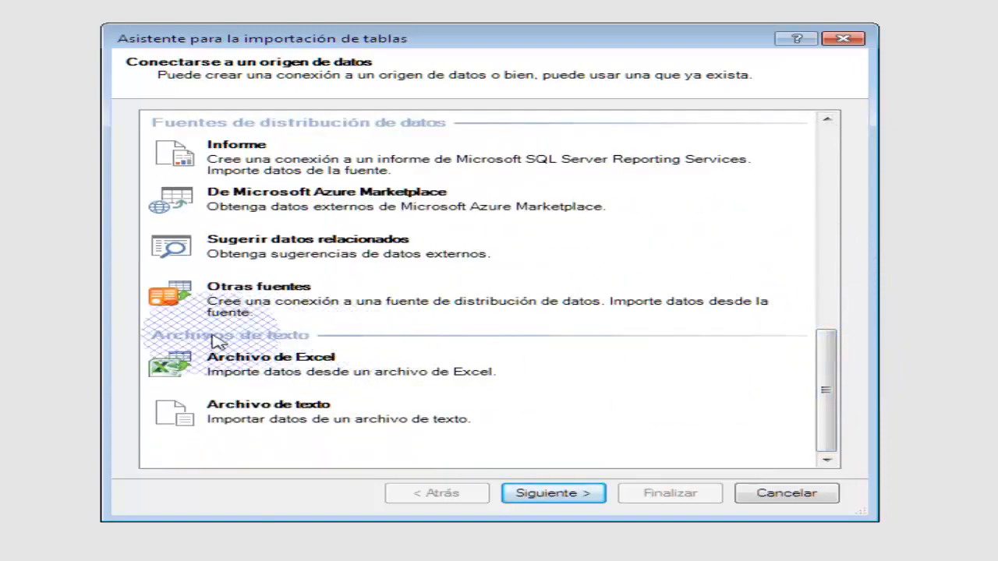
left_click(296, 421)
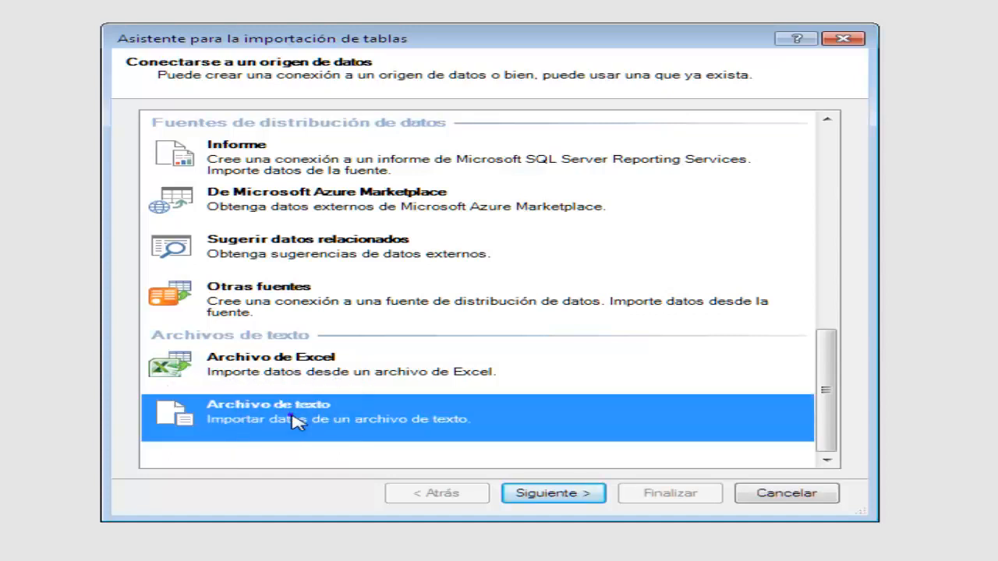
left_click(549, 495)
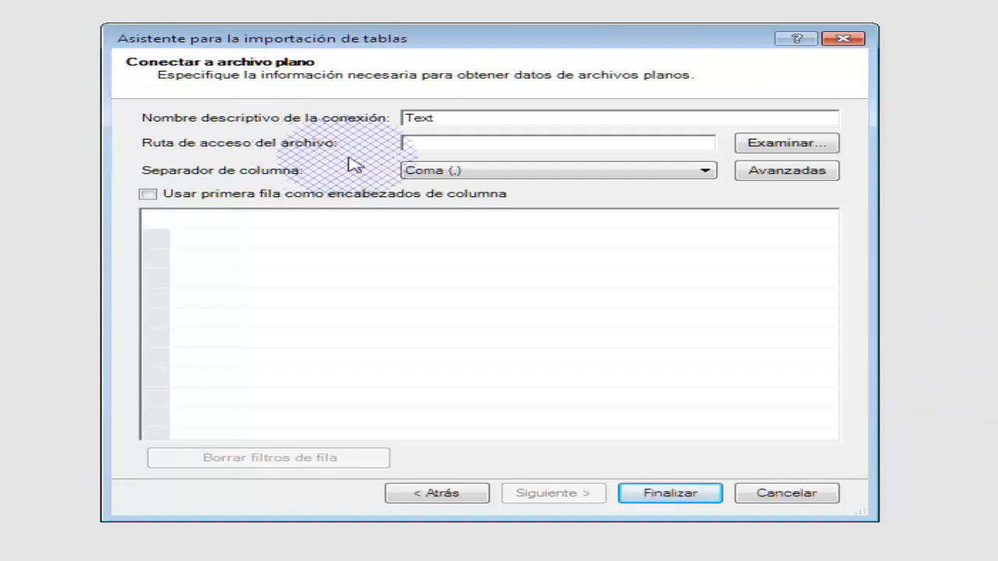
- Load the comma-separated file datos from the Escritorio folder as the import source
left_click(785, 148)
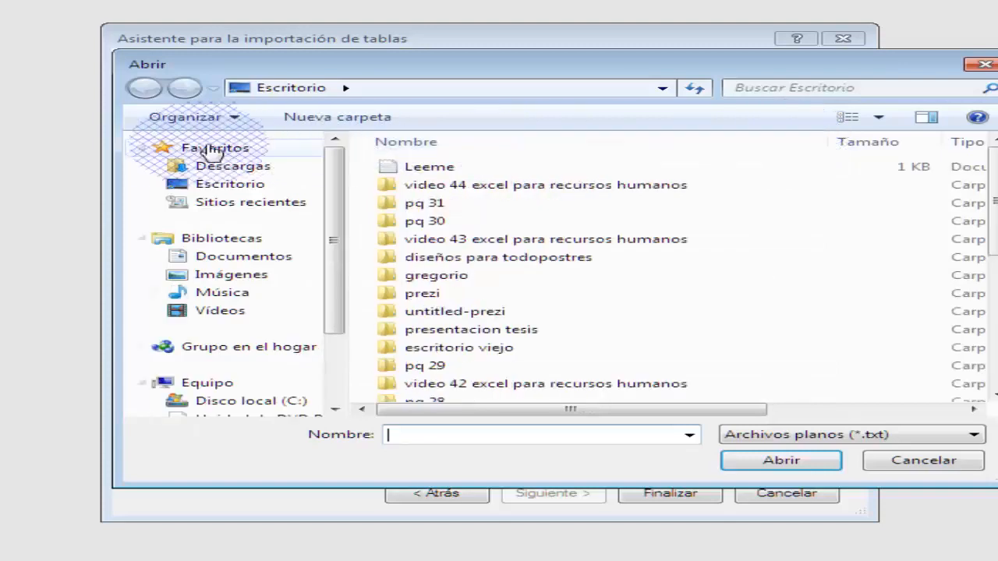
left_click(231, 186)
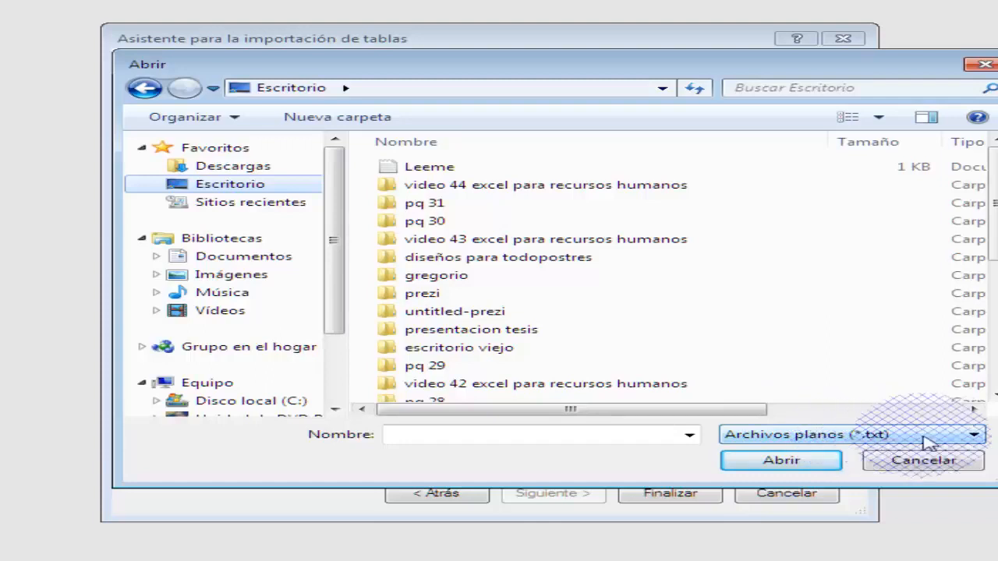
left_click(975, 436)
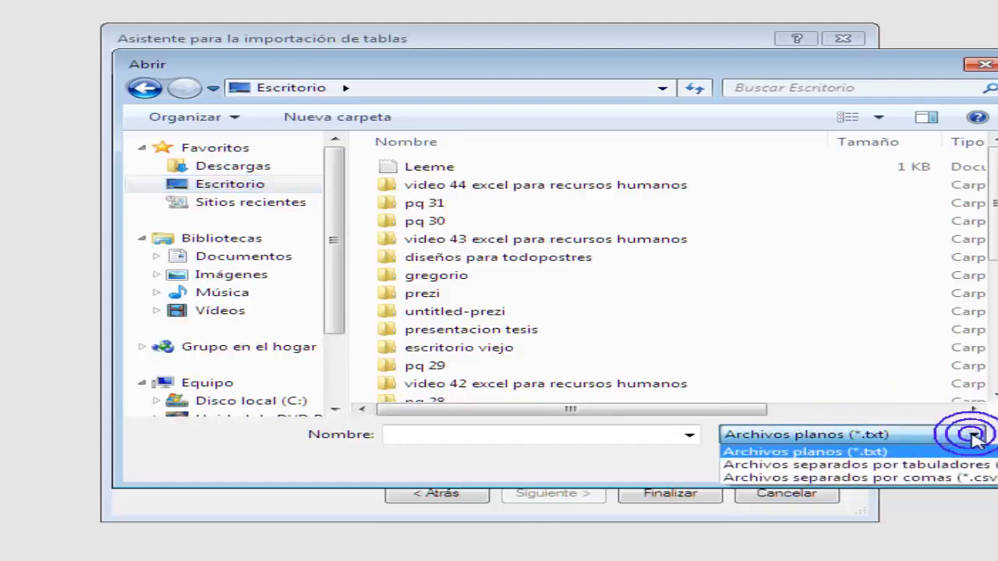
left_click(967, 476)
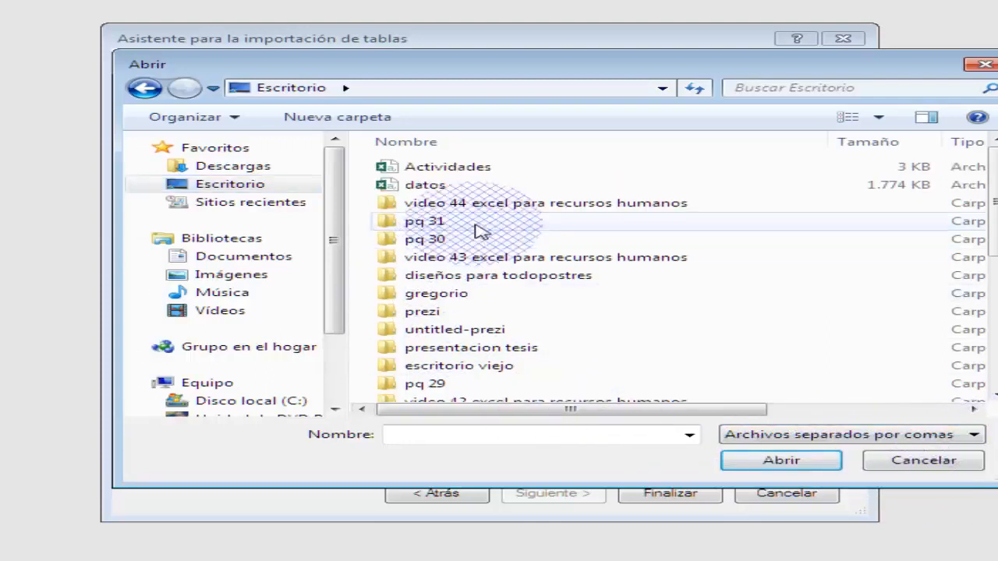
left_click(425, 185)
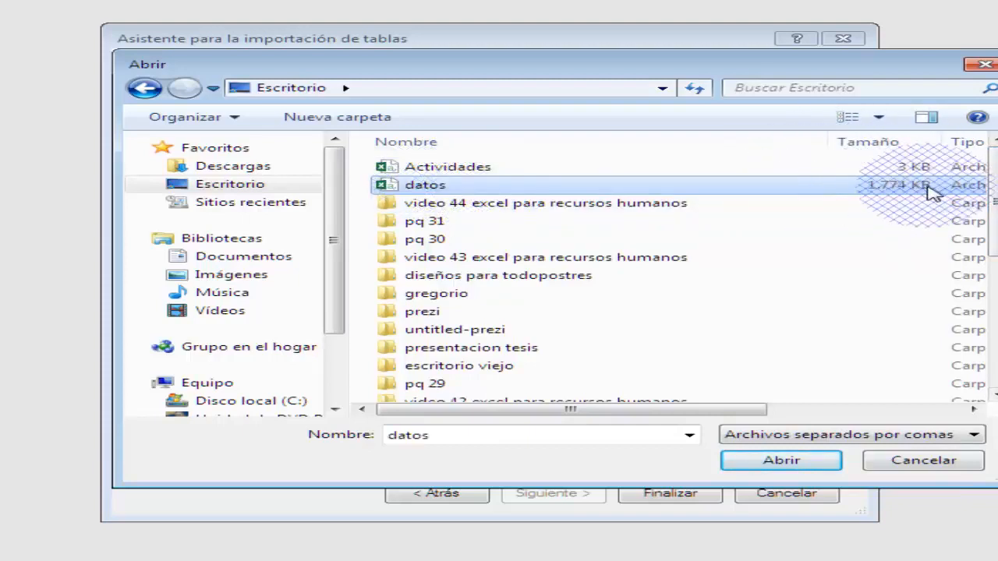
left_click(738, 462)
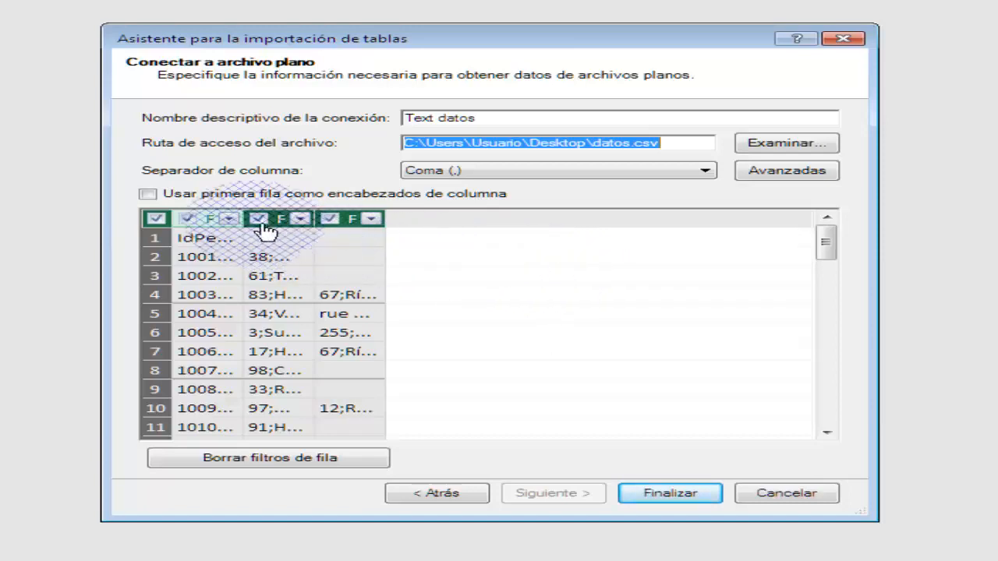
- Set the column separator to Punto y coma (;) and use the first row as column headers
left_click_drag(244, 219, 390, 219)
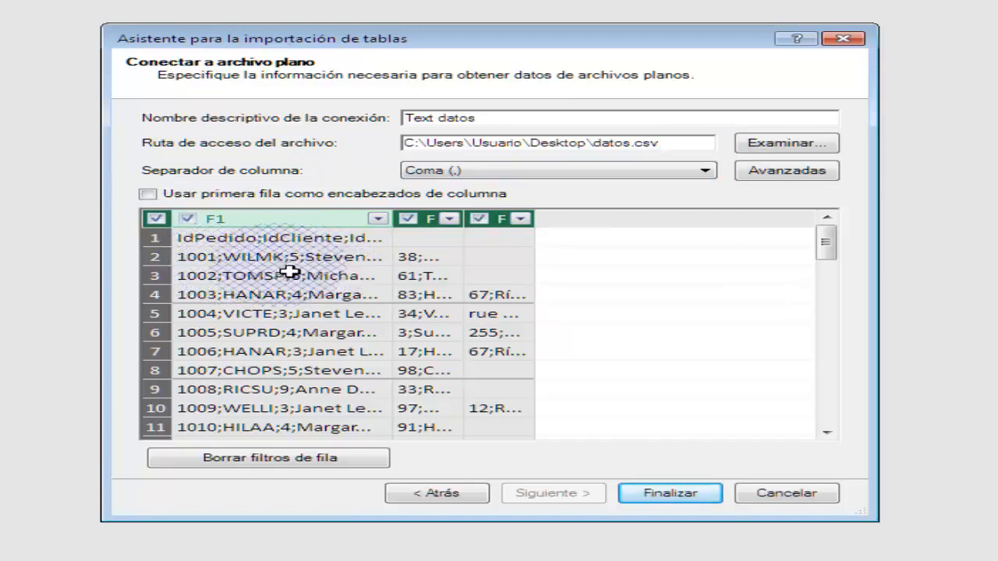
left_click(711, 173)
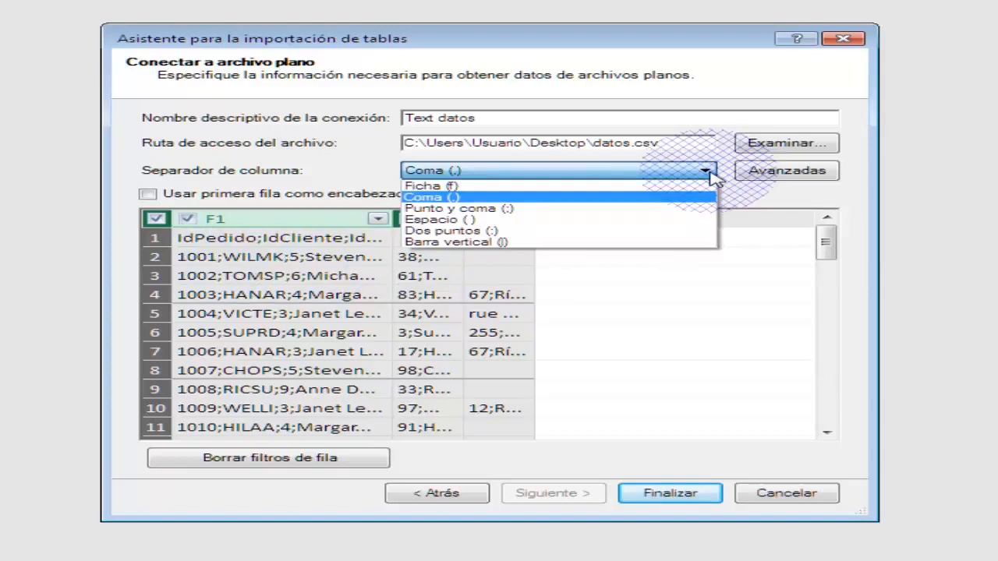
left_click(485, 209)
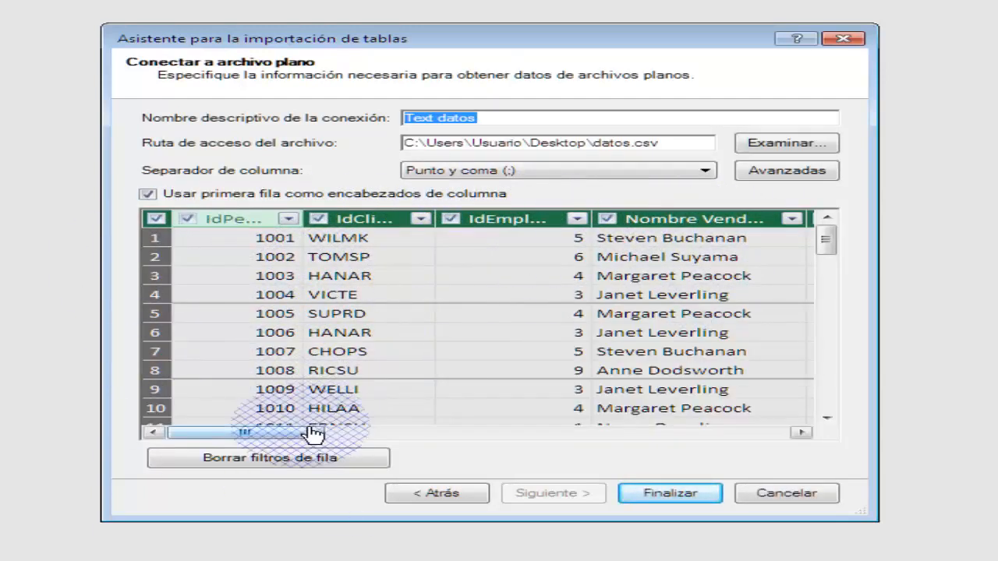
- Review the remaining columns in the preview, finish importing the datos table, and close the import wizard
left_click_drag(312, 431, 424, 435)
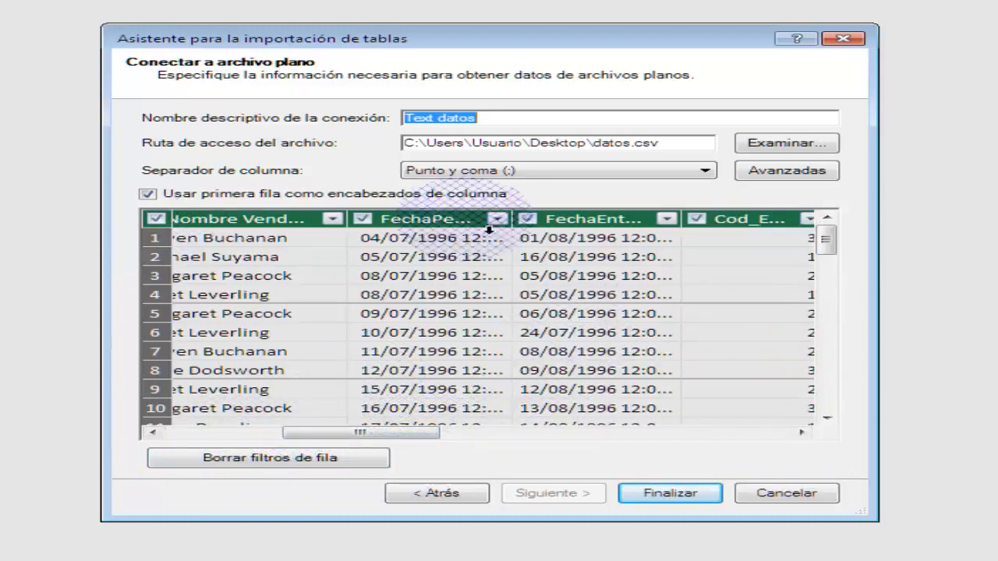
left_click(673, 496)
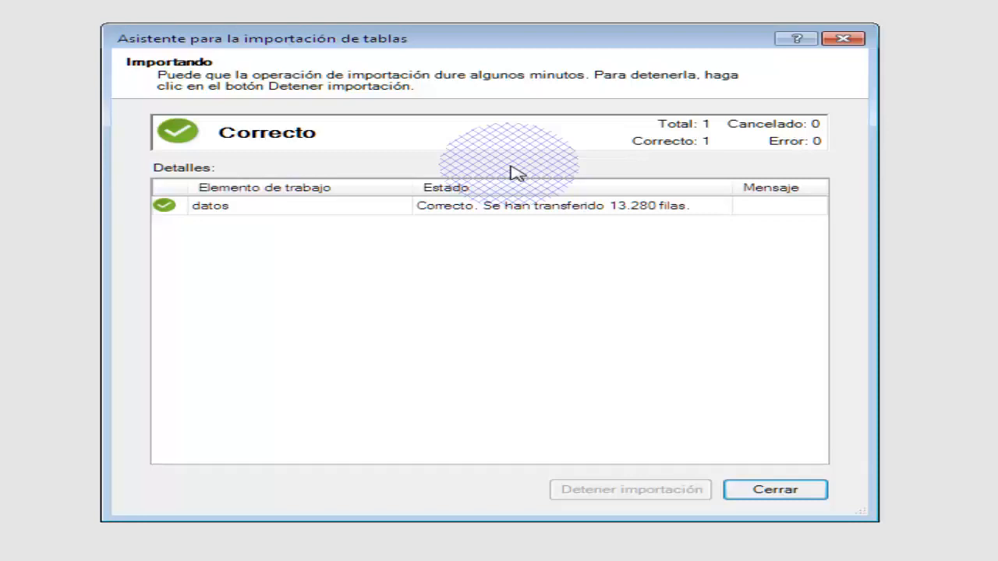
left_click(774, 493)
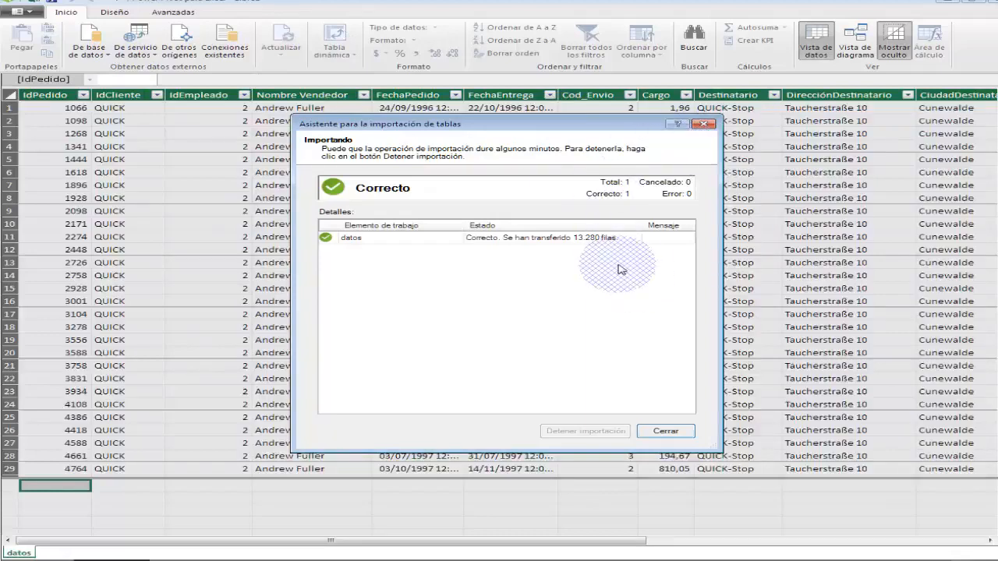
left_click(671, 430)
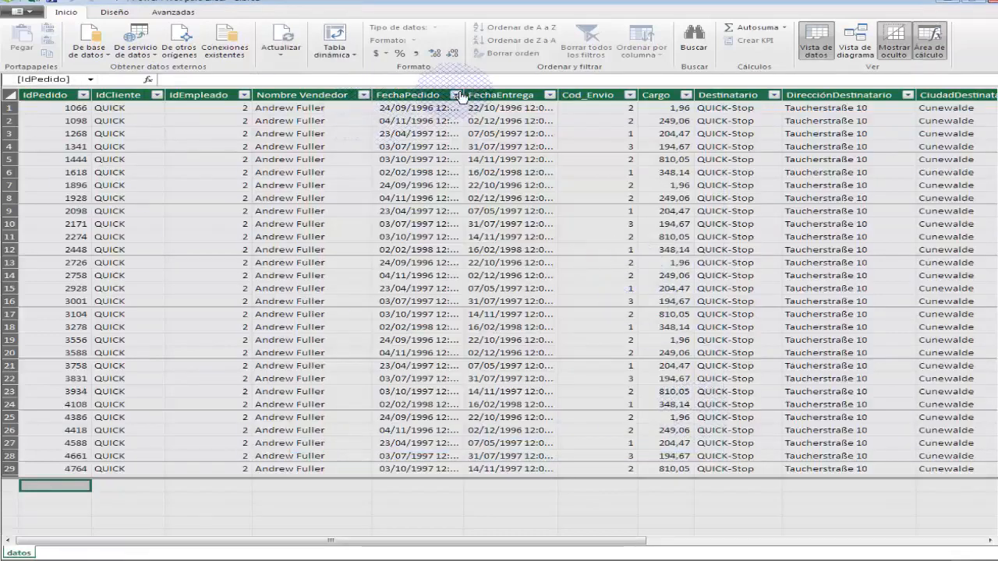
- Format the FechaPedido and FechaEntrega columns with the *14/03/2001 date format and fit the column widths to their contents
left_click_drag(464, 95, 512, 94)
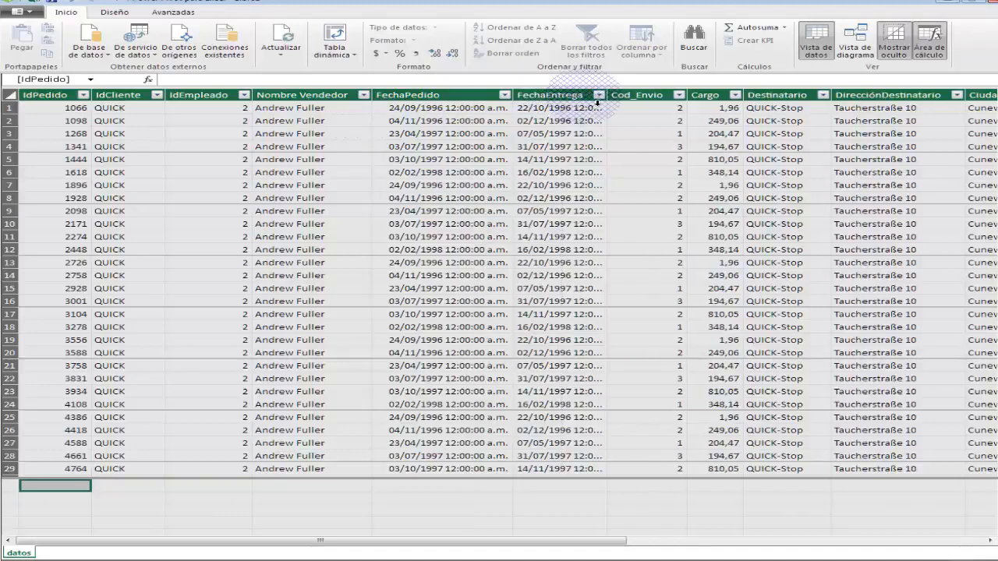
left_click_drag(612, 95, 656, 95)
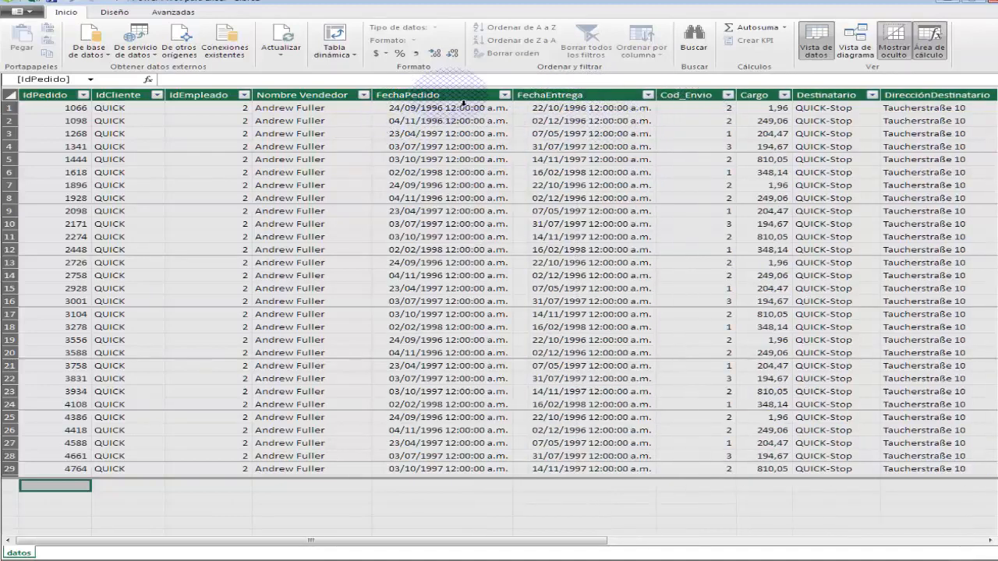
left_click(452, 95)
left_click(575, 97, "shift")
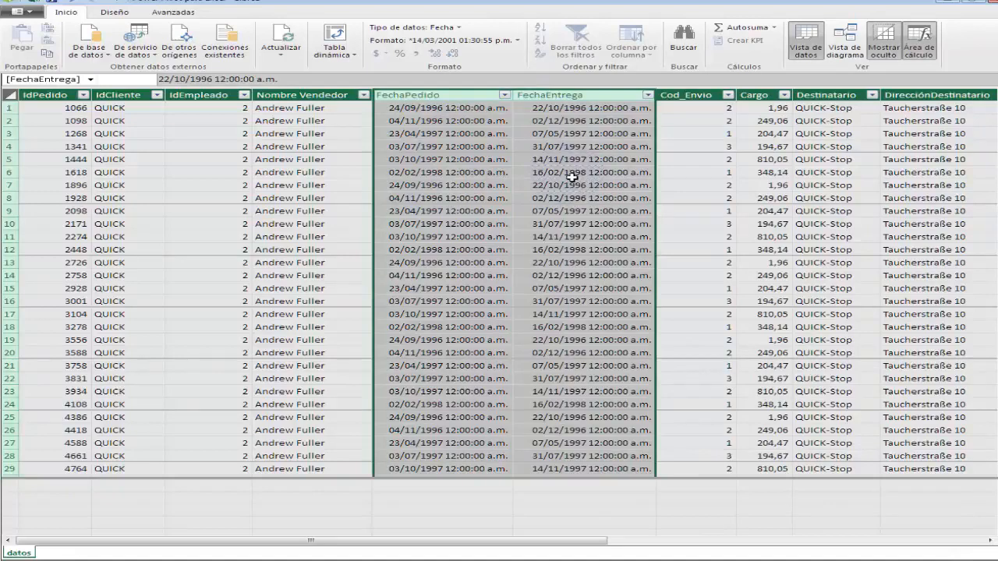
left_click(463, 32)
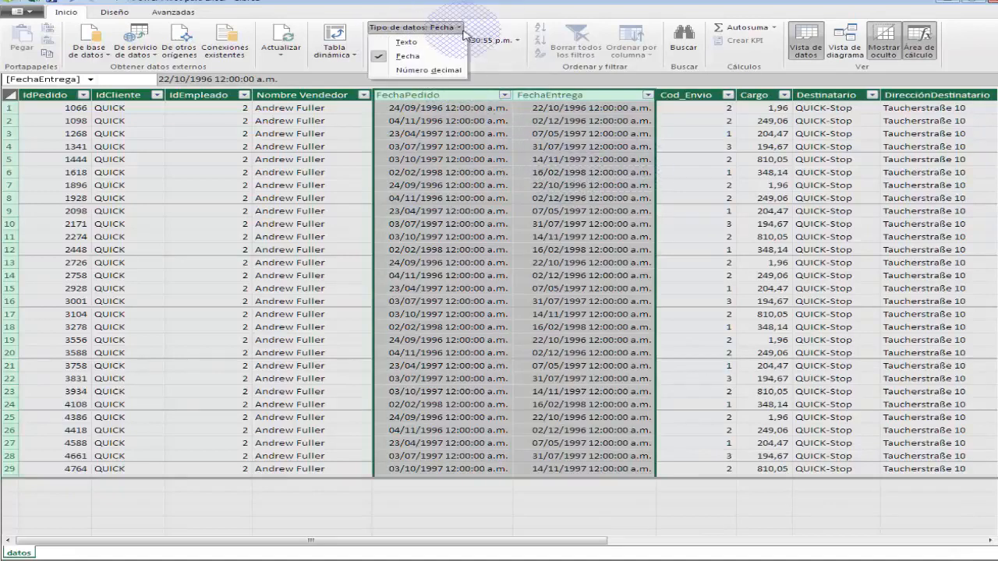
left_click(462, 31)
left_click(515, 41)
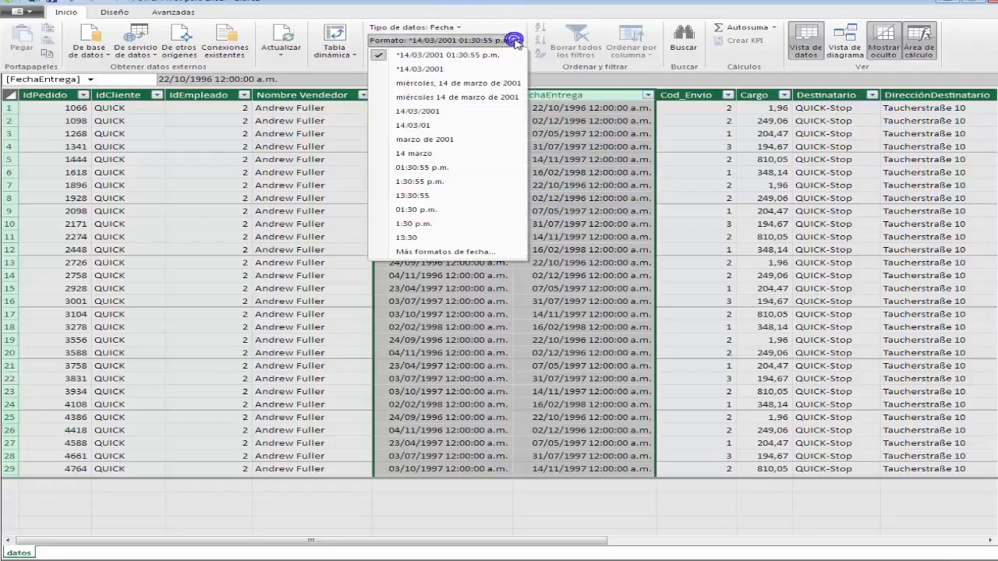
left_click(451, 69)
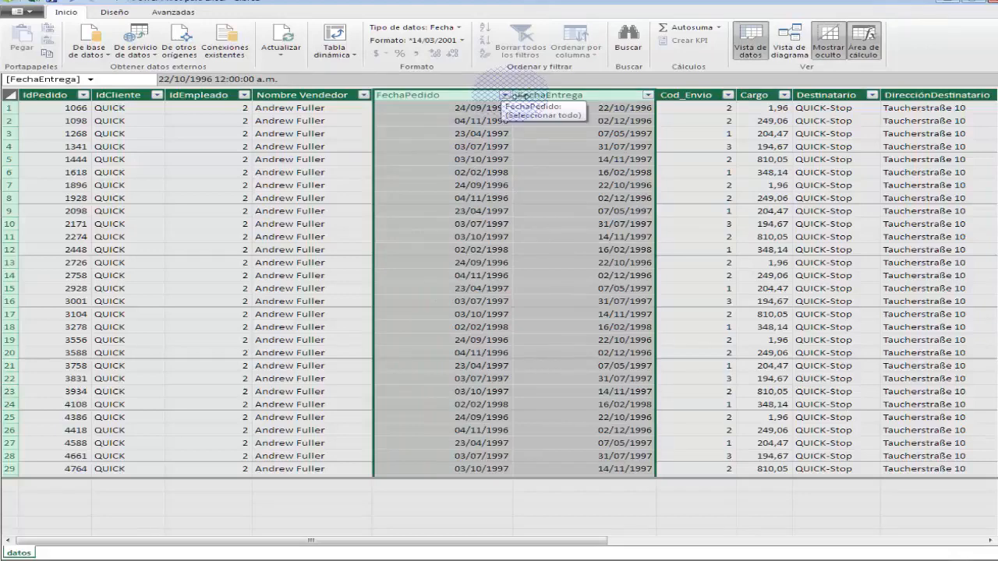
double_click(513, 95)
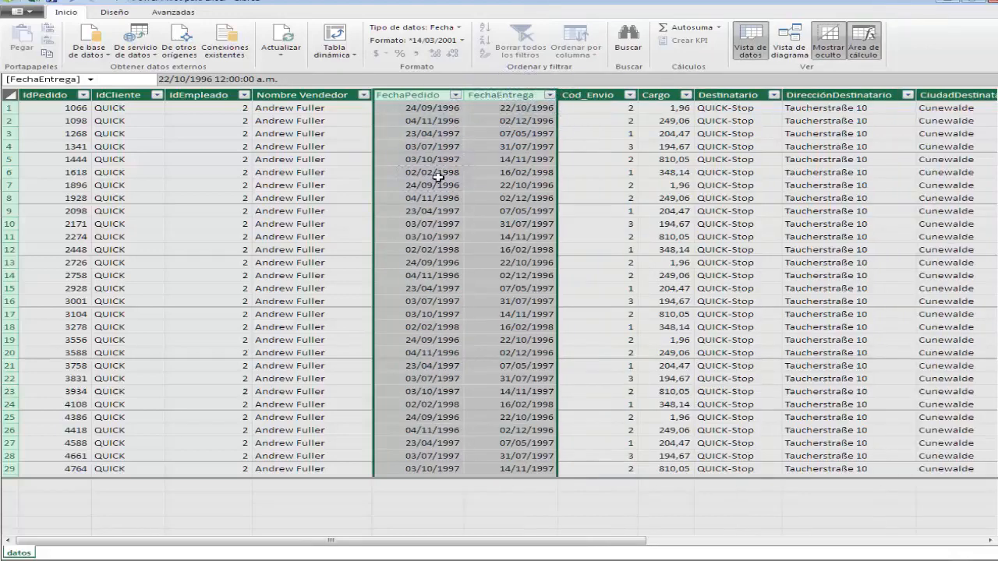
left_click(462, 174)
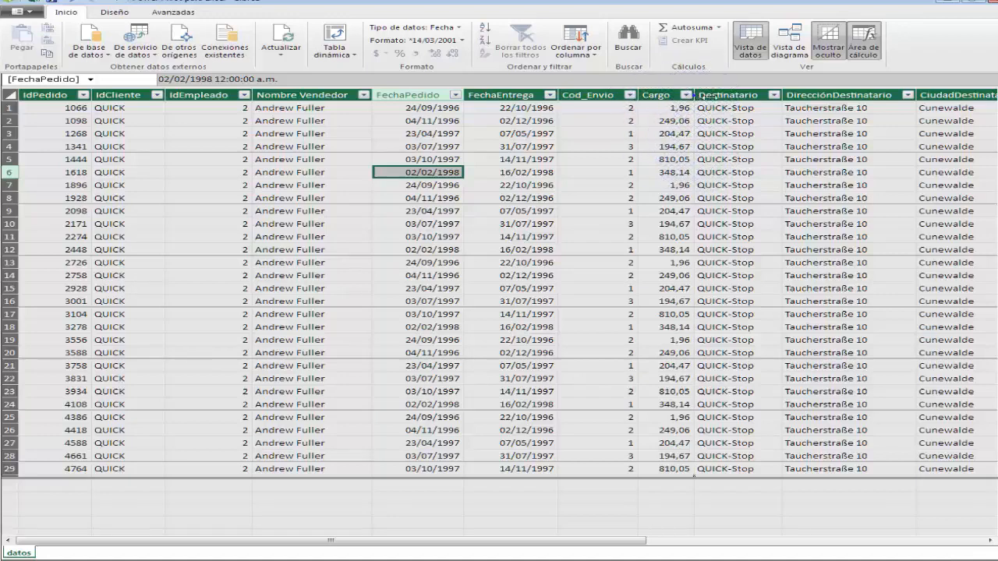
- Widen the Cargo column and apply the $ Inglés (Estados Unidos) currency format to it
left_click_drag(694, 95, 715, 94)
left_click(700, 96)
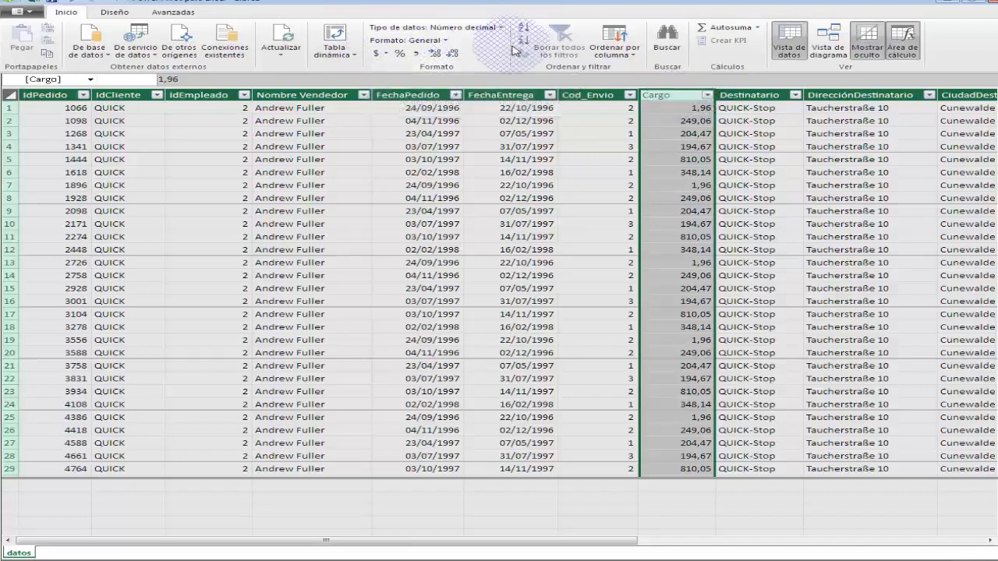
left_click(385, 53)
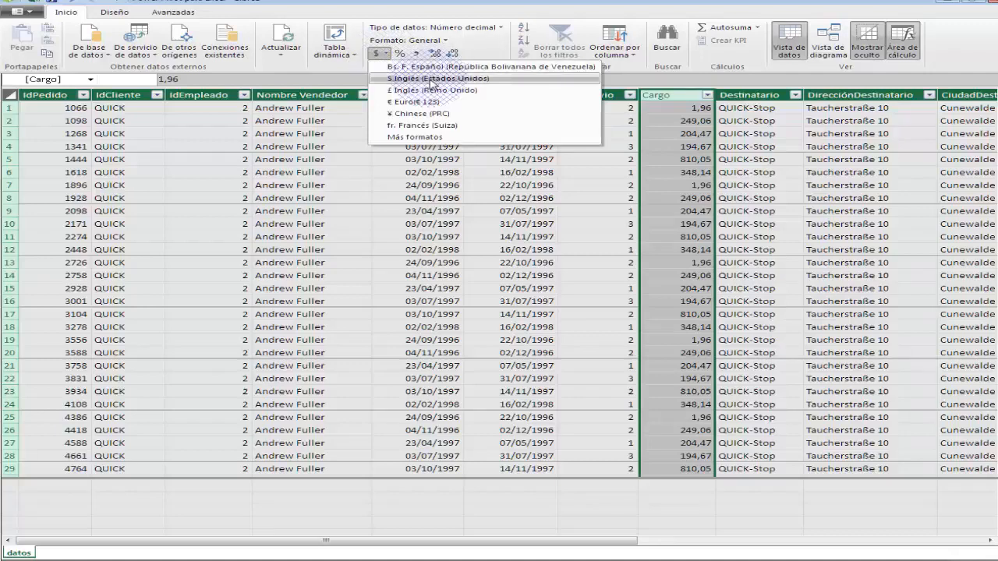
left_click(431, 69)
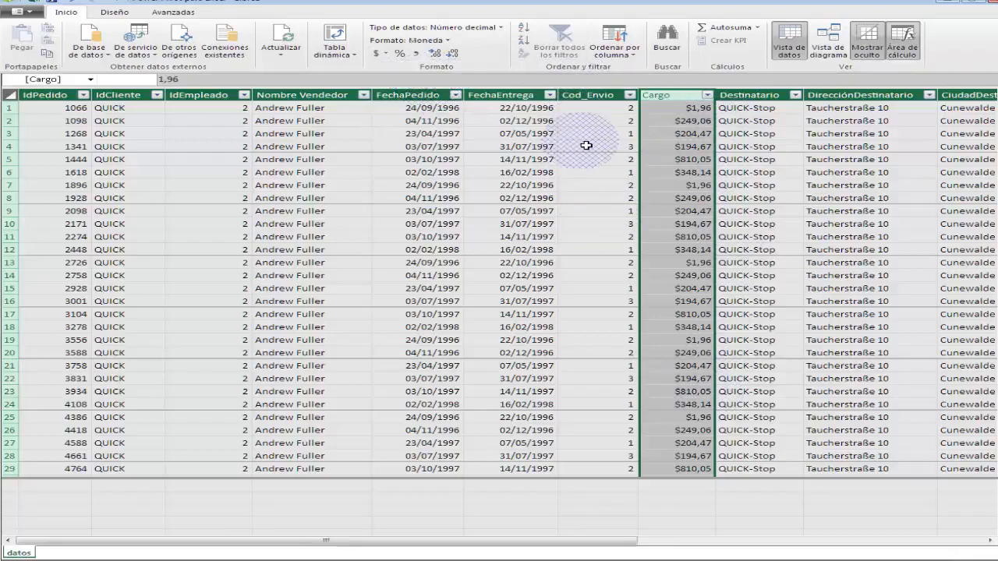
scroll(349, 265, "down", 3)
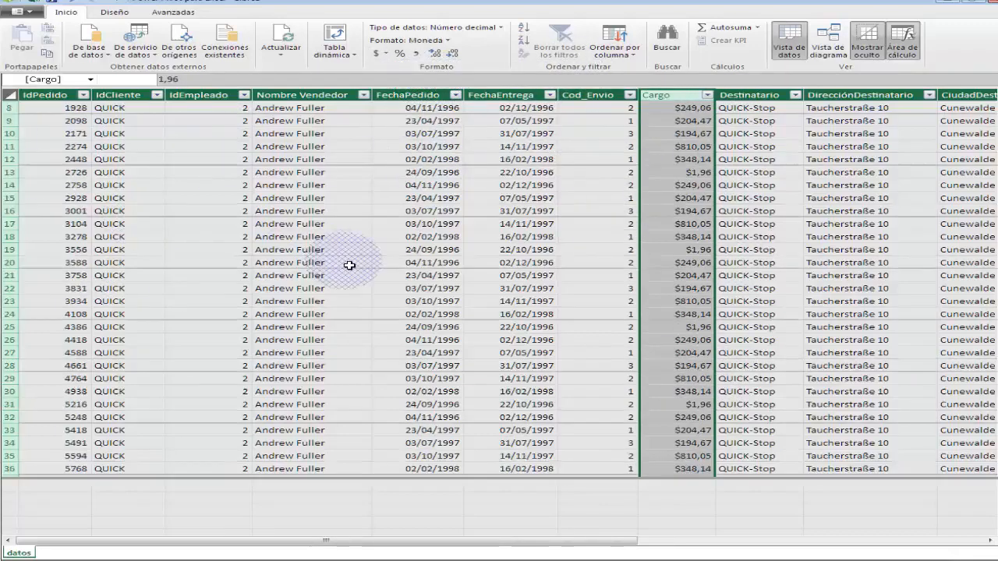
scroll(350, 265, "up", 3)
- Create a pivot table from the datos data model on the existing worksheet at Hoja1 cell A1
left_click(511, 198)
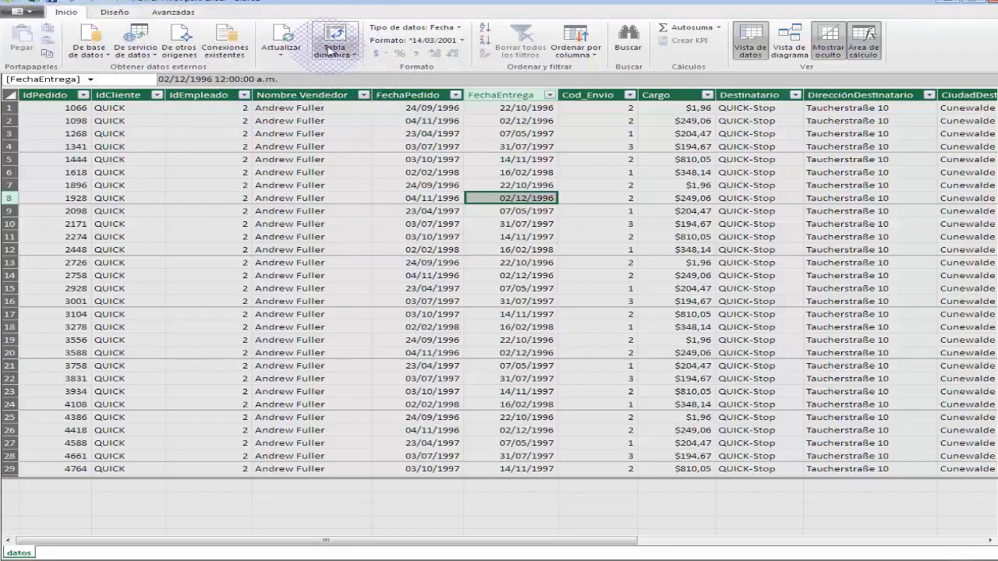
left_click(355, 61)
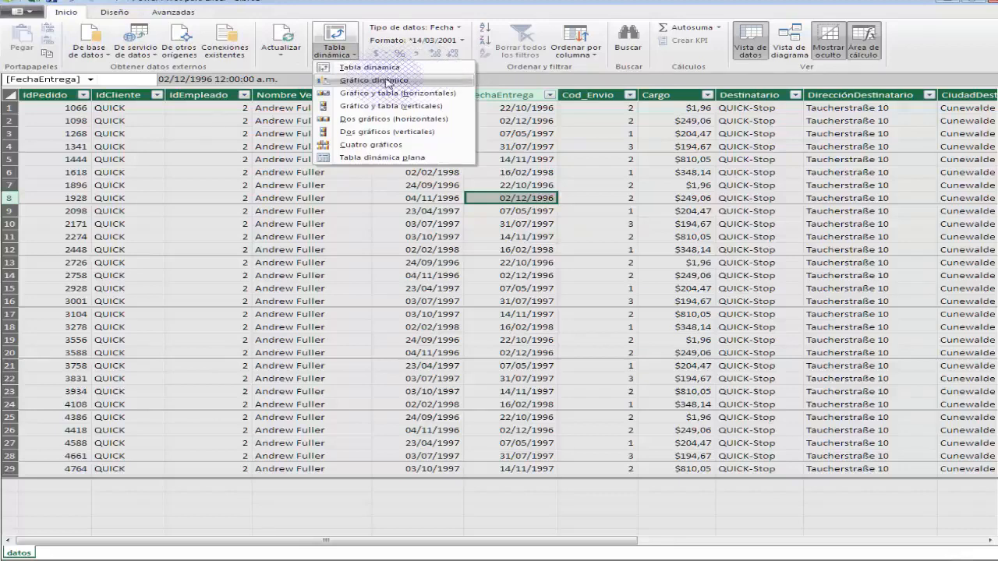
left_click(421, 80)
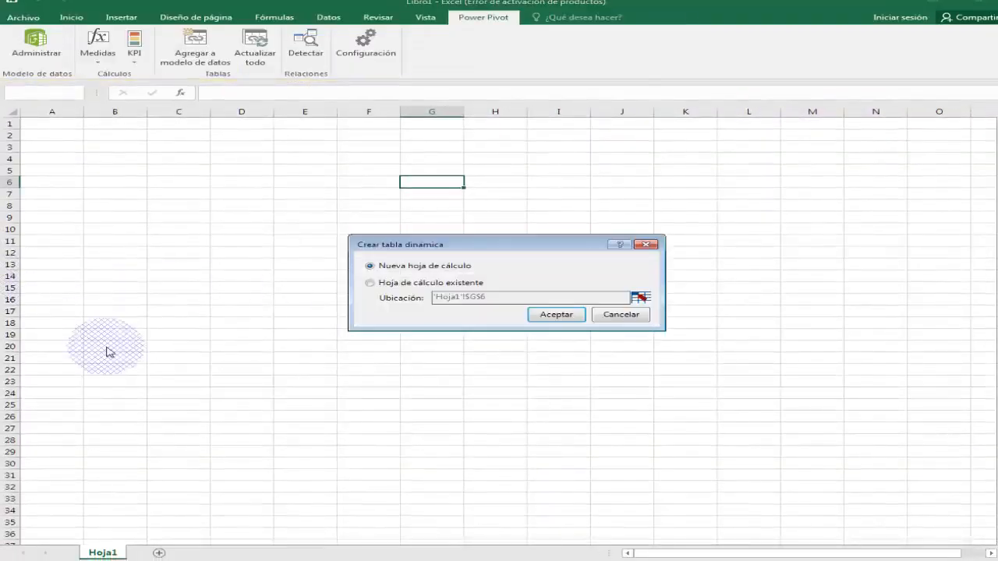
left_click(394, 282)
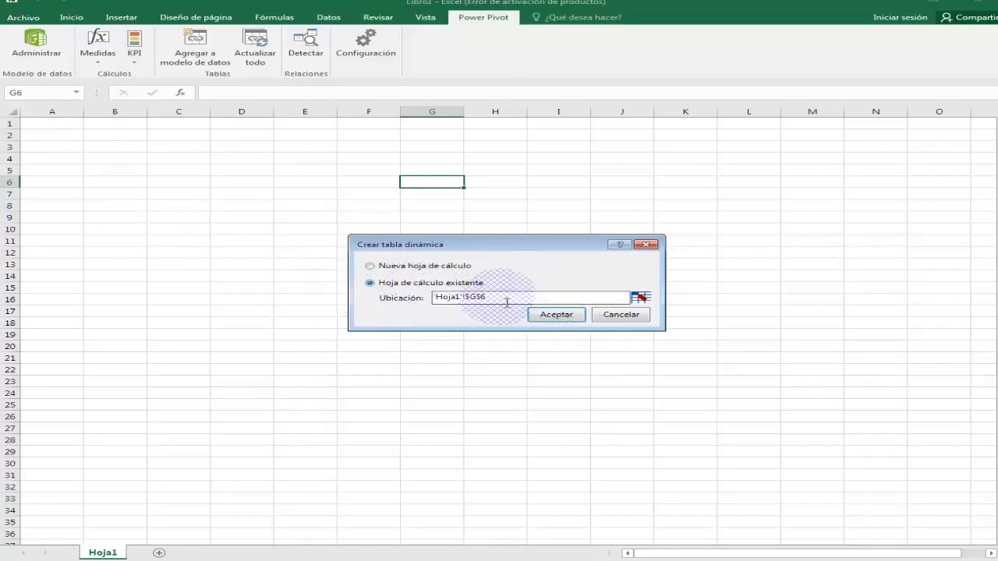
left_click_drag(500, 297, 425, 308)
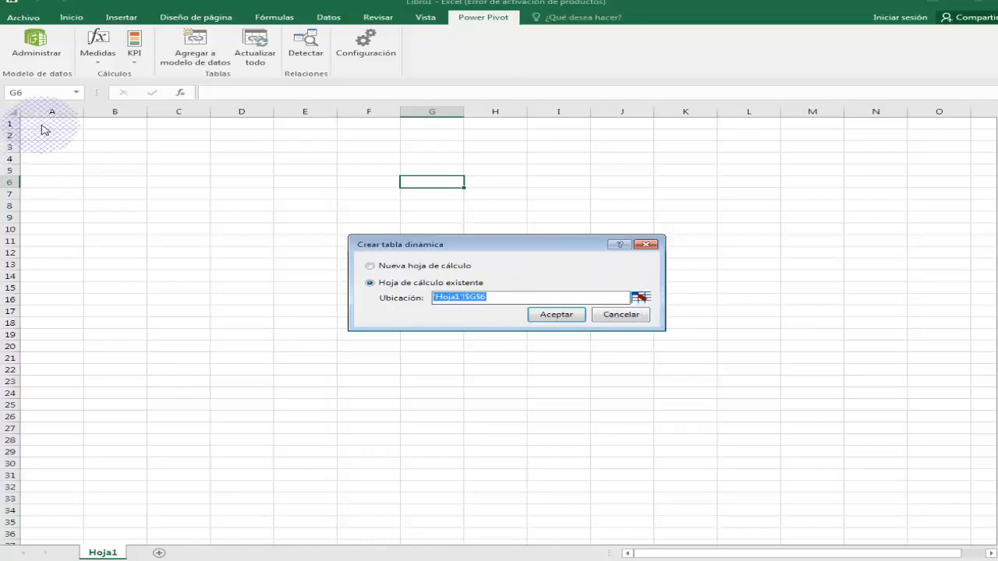
left_click(640, 297)
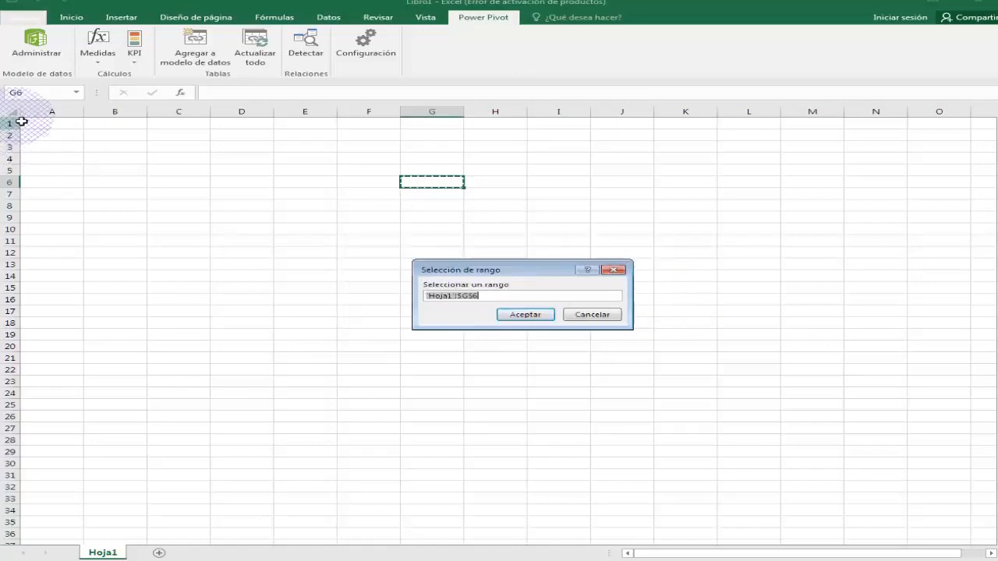
left_click(51, 125)
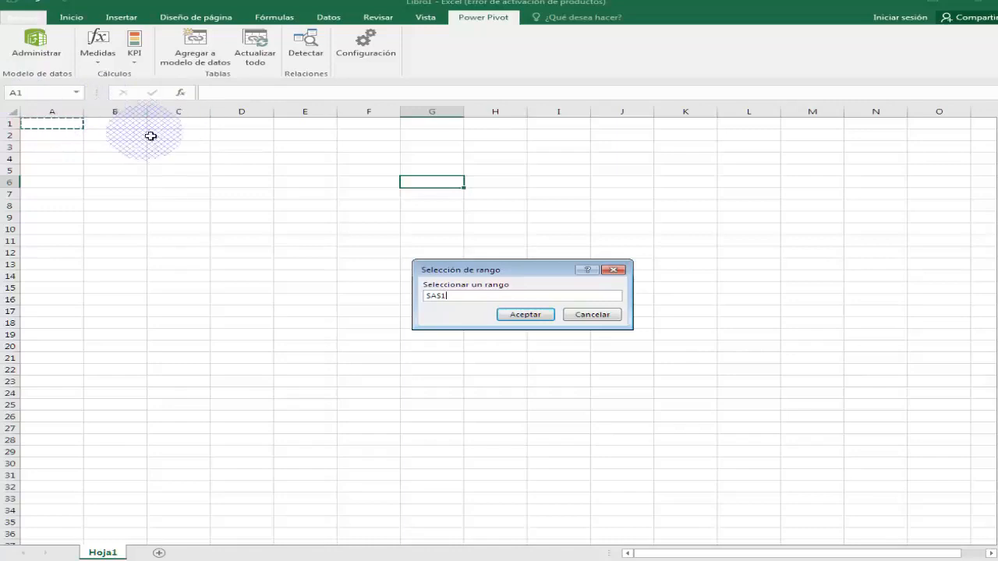
left_click(525, 314)
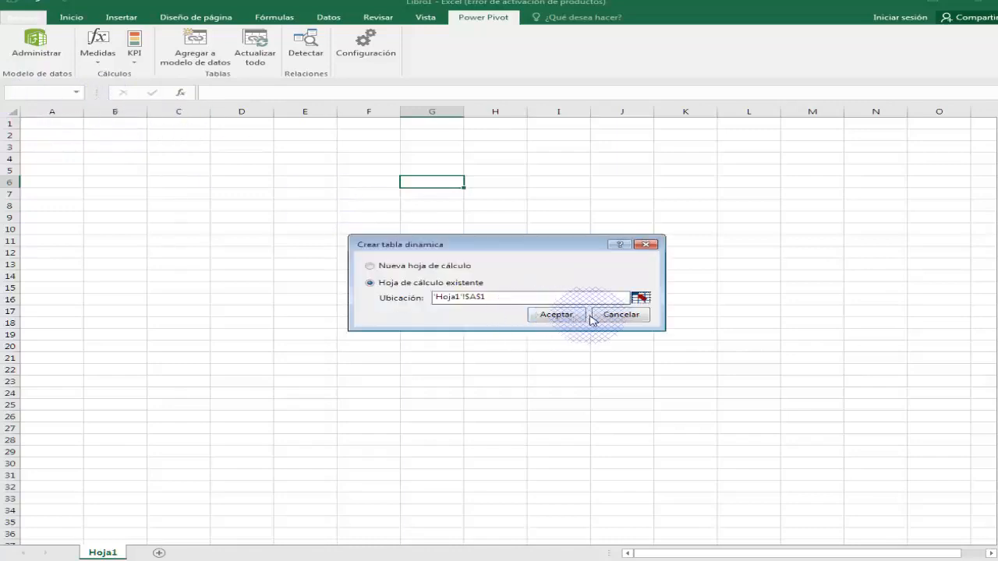
left_click(570, 316)
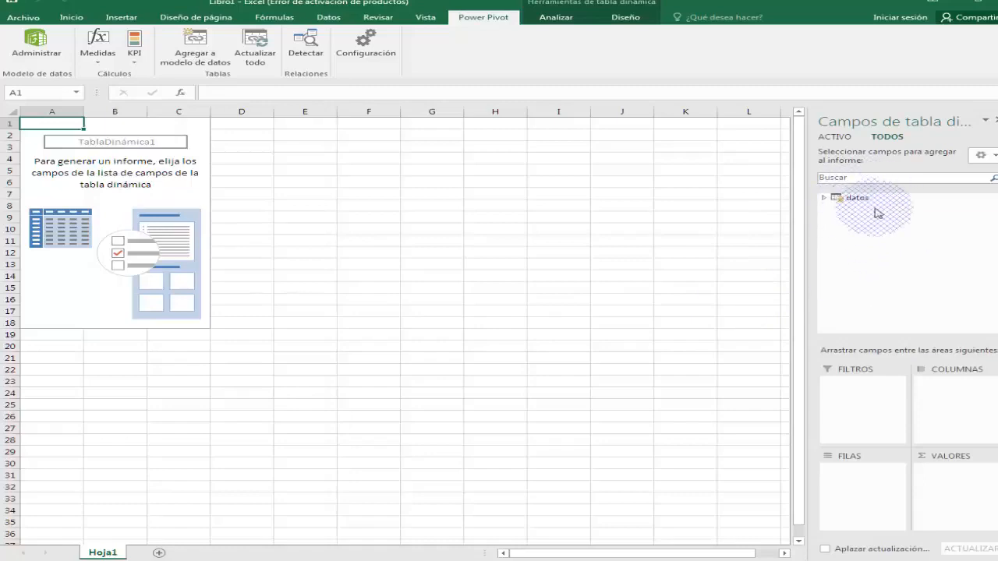
- Expand the datos table's fields and add Nombre Vendedor to the pivot table's rows
left_click(824, 198)
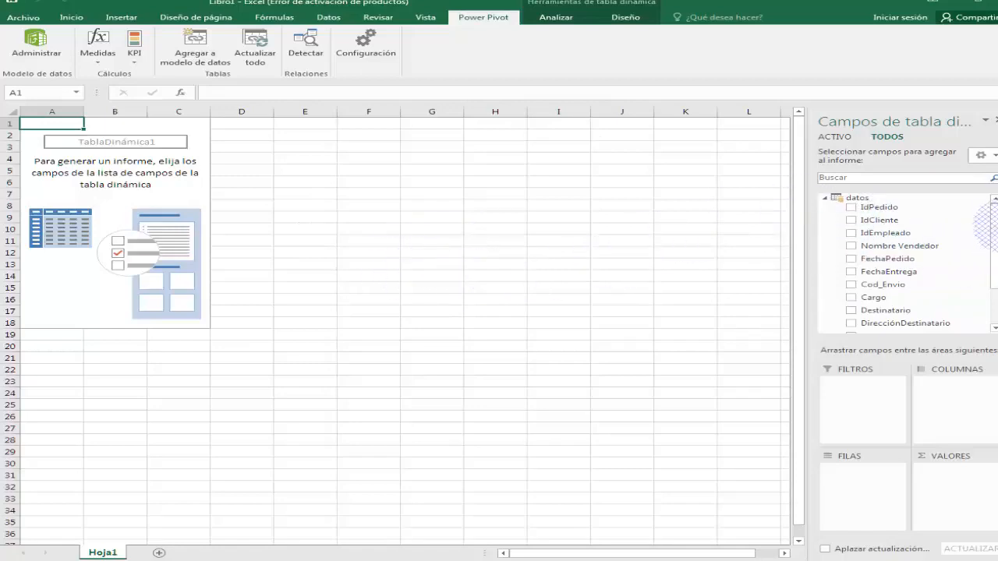
mouse_move(995, 220)
left_mouse_down()
mouse_move(993, 256)
mouse_move(994, 206)
left_mouse_up()
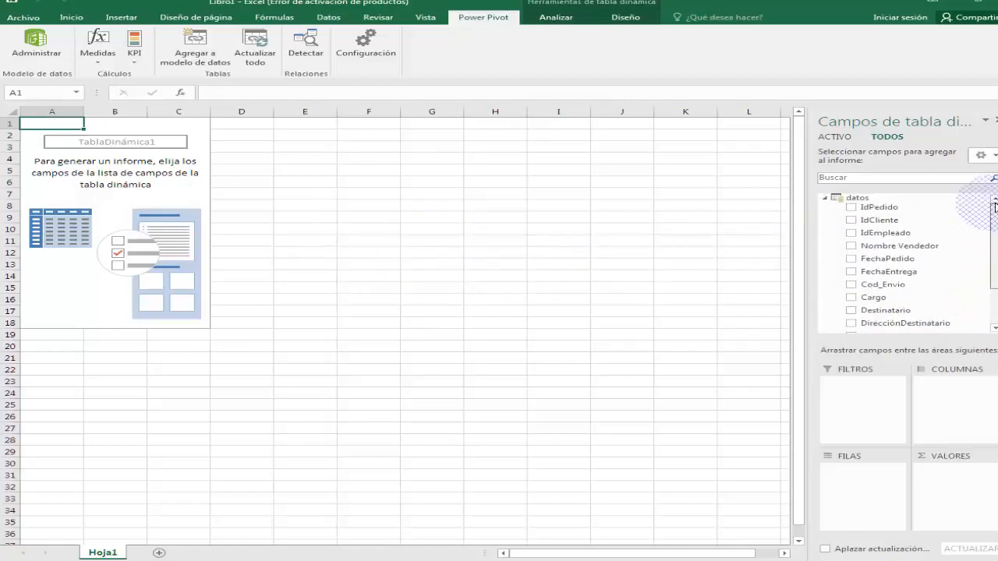
left_click_drag(872, 246, 866, 484)
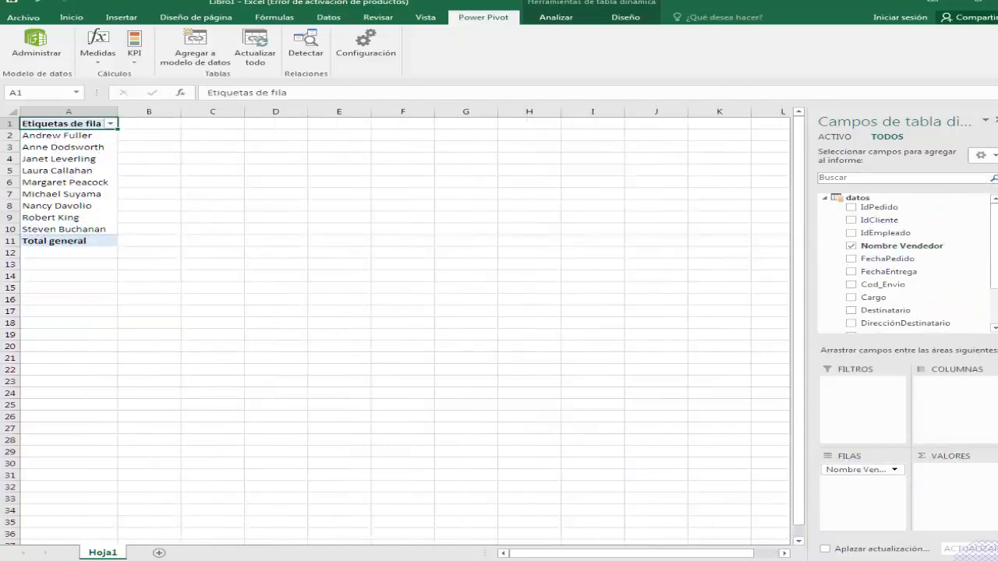
left_click(968, 560)
left_click(969, 560)
left_click(969, 560)
left_click(969, 560)
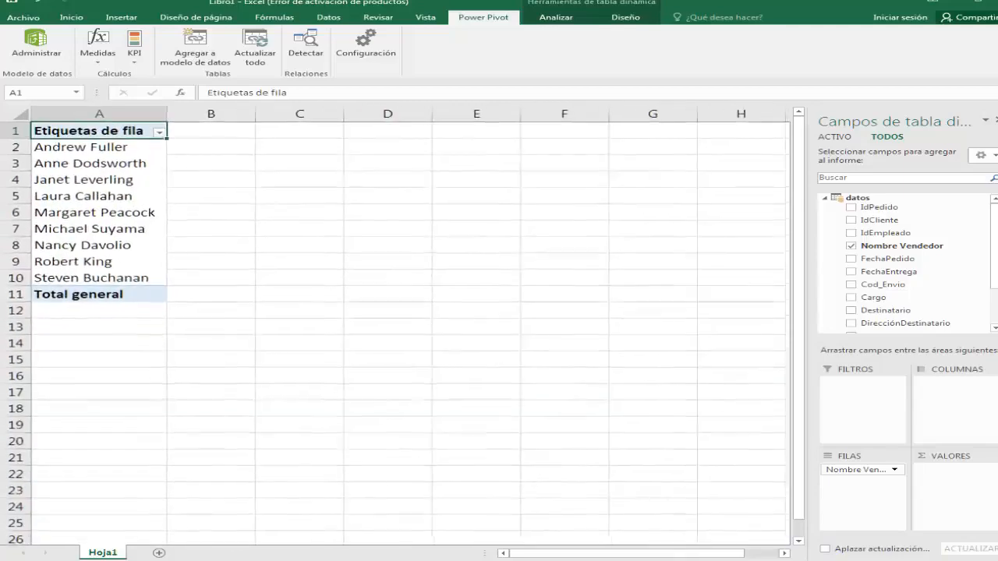
left_click(968, 560)
left_click(968, 560)
left_click(968, 560)
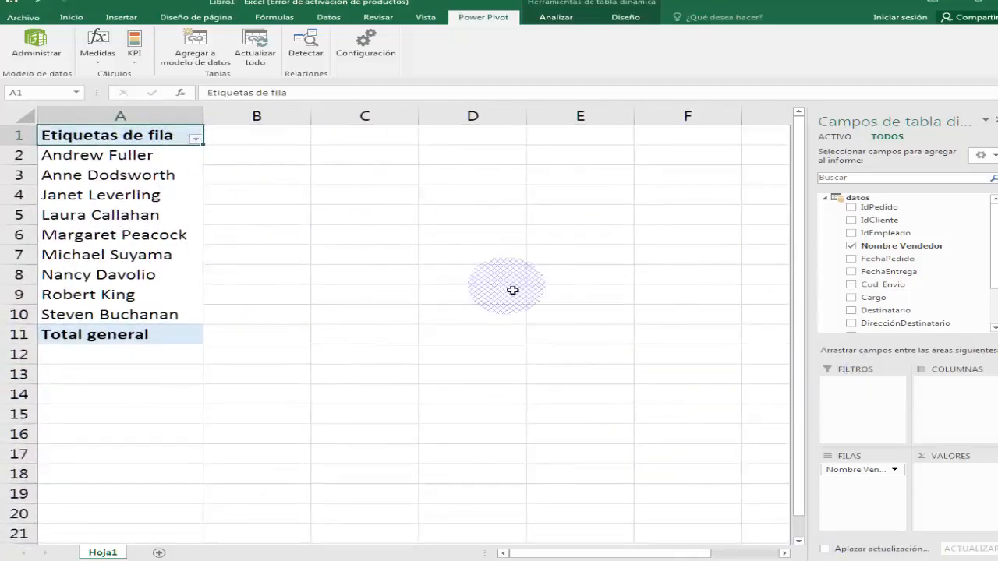
- Add CiudadDestinatario to the pivot table's columns and narrow column B
left_click_drag(991, 238, 995, 276)
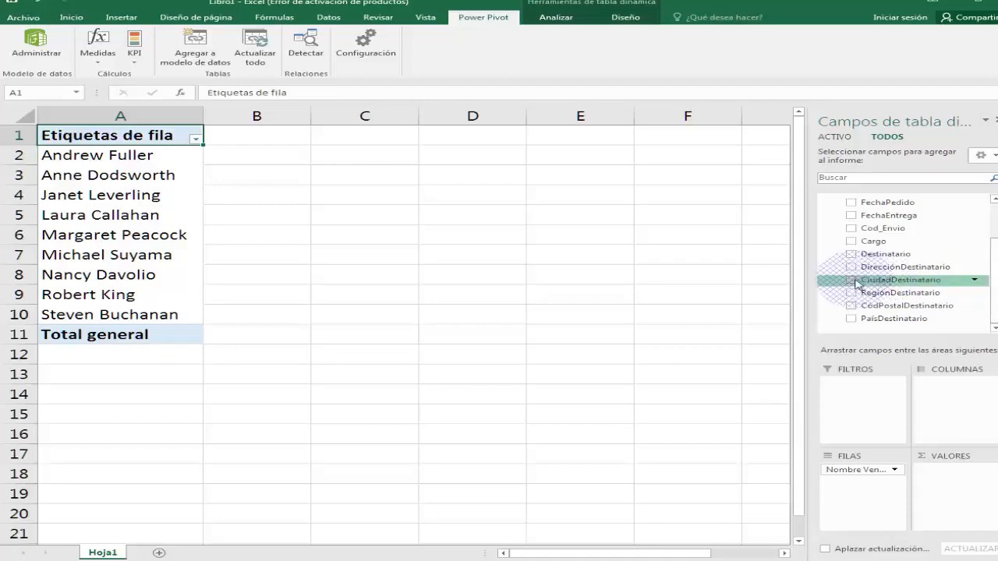
left_click(879, 282)
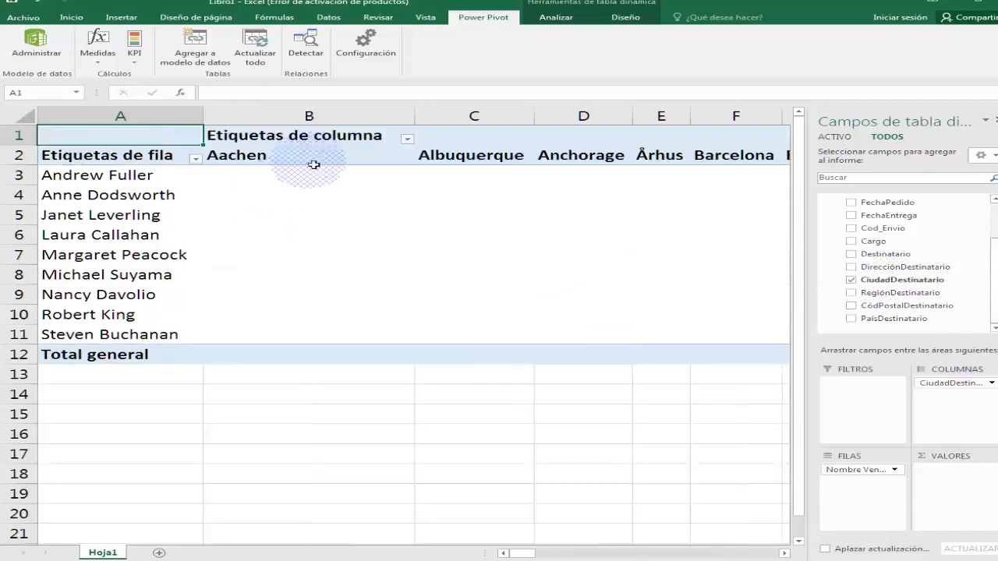
left_click_drag(419, 120, 313, 118)
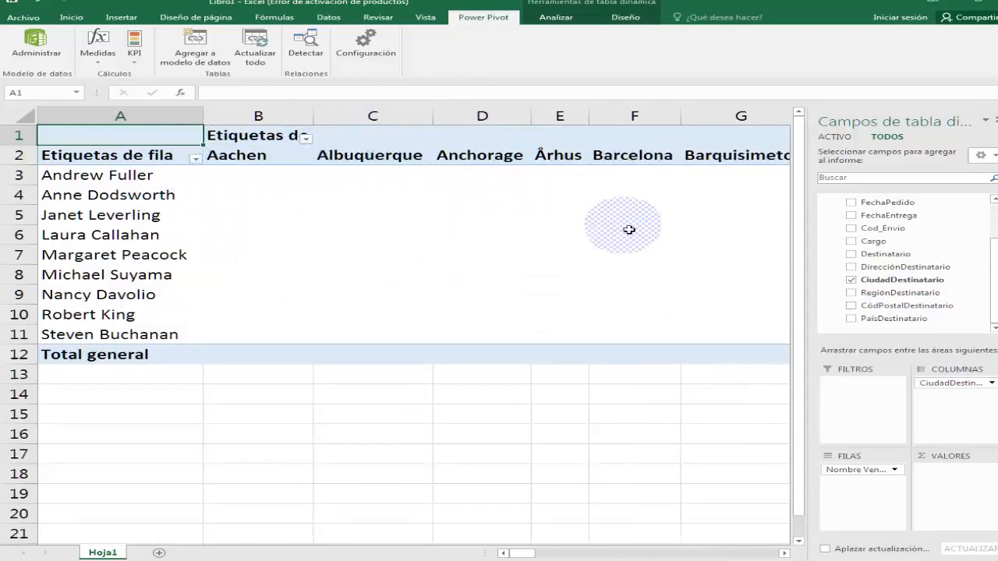
- Add Cargo to the pivot table's values as a sum and narrow column B again
left_click_drag(996, 273, 995, 252)
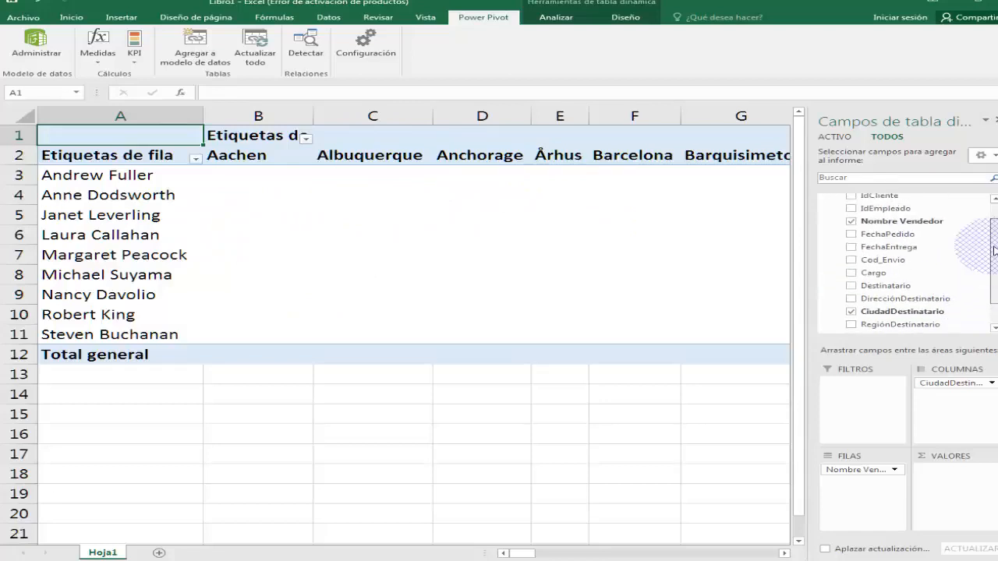
left_click_drag(886, 279, 327, 152)
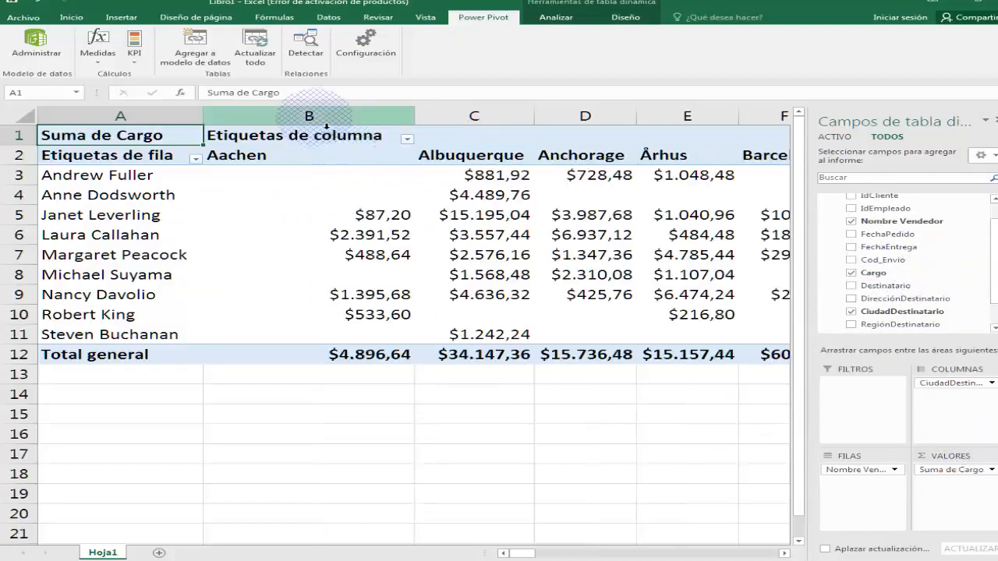
left_click_drag(413, 116, 314, 116)
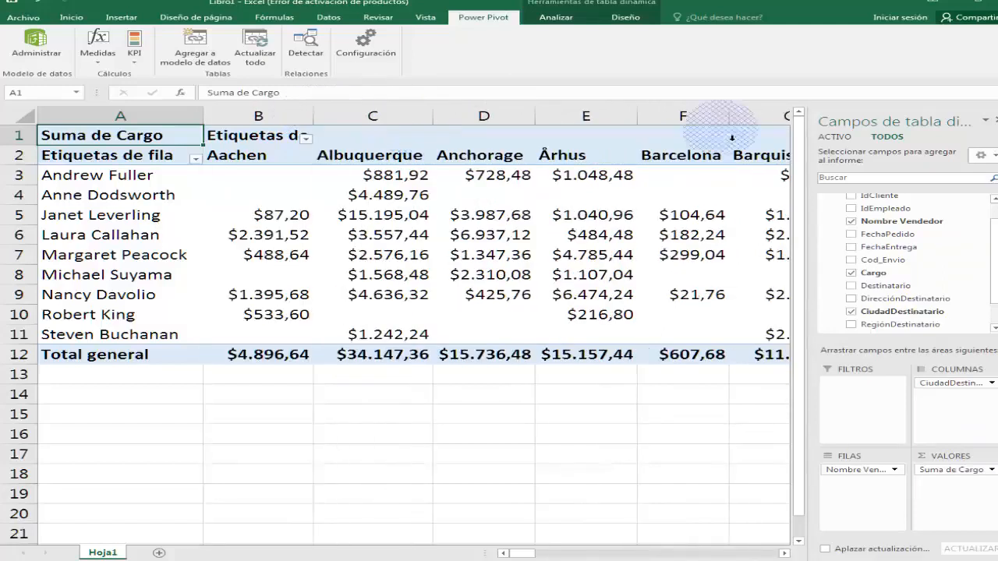
- Close the pivot table field list and review the Cargo sums per seller across the city columns
left_click(996, 121)
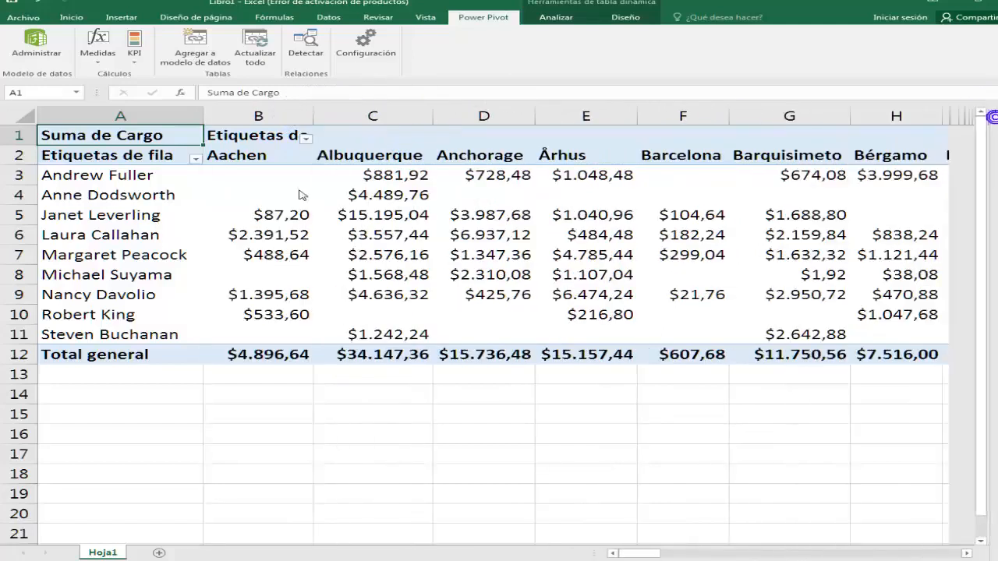
left_click(876, 560)
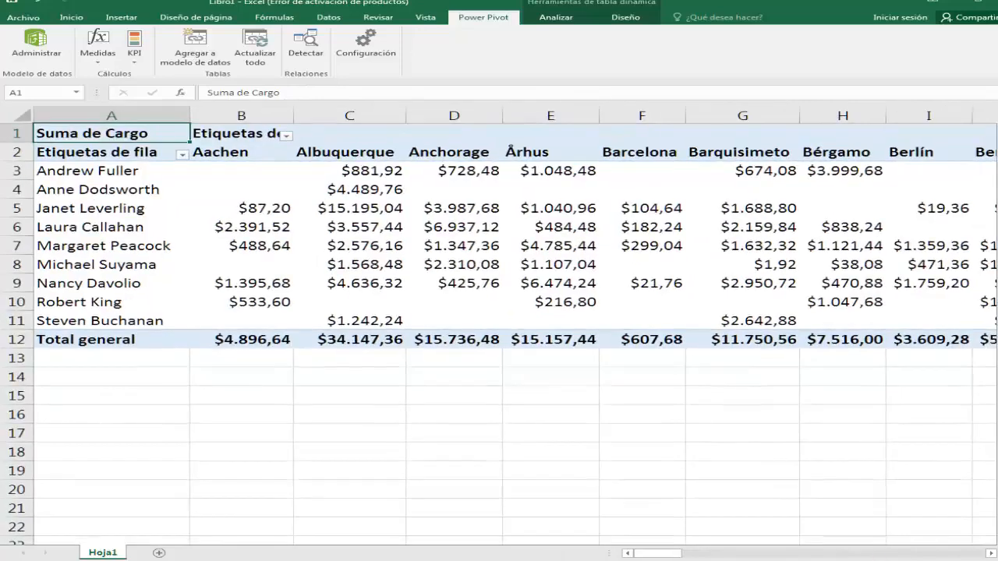
left_click(876, 560)
left_click(876, 560)
left_click(877, 560)
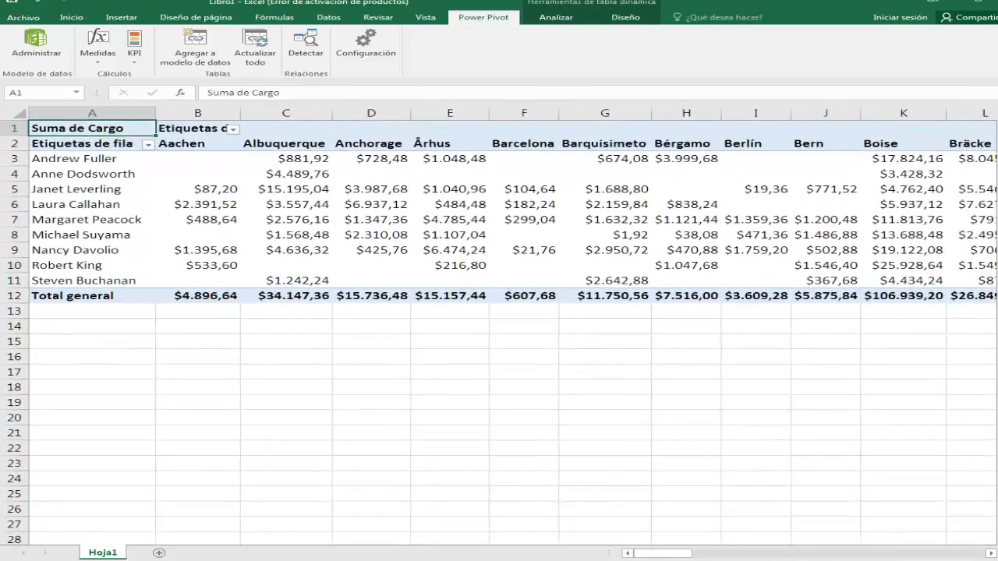
left_click(876, 560)
left_click(877, 560)
left_click(877, 560)
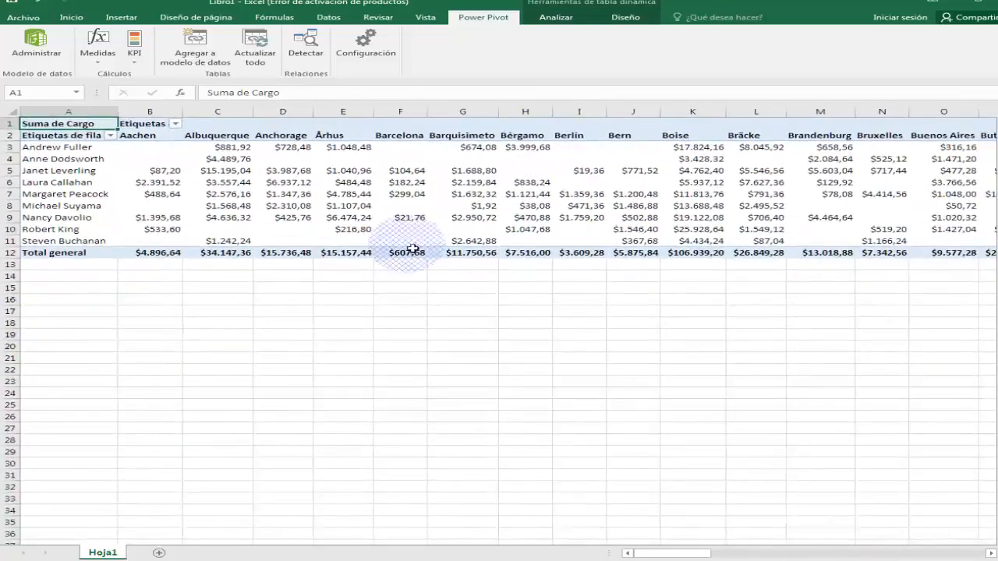
left_click_drag(989, 553, 989, 553)
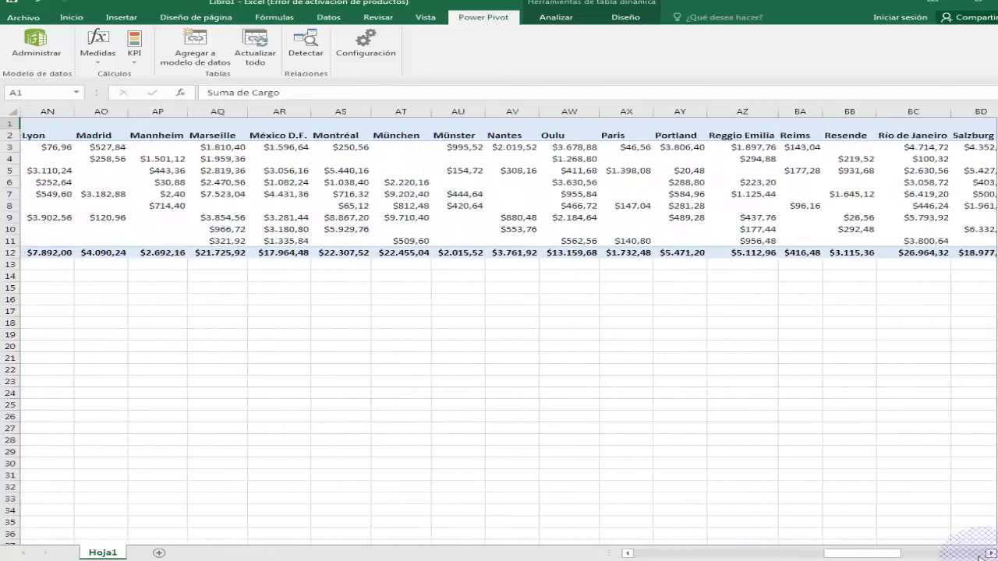
left_click_drag(889, 553, 653, 553)
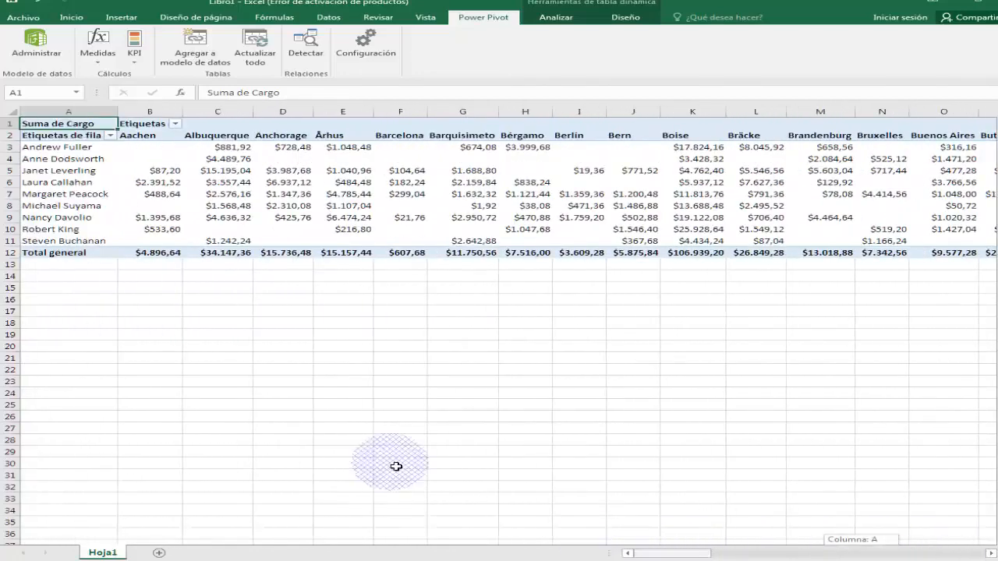
left_click(278, 207)
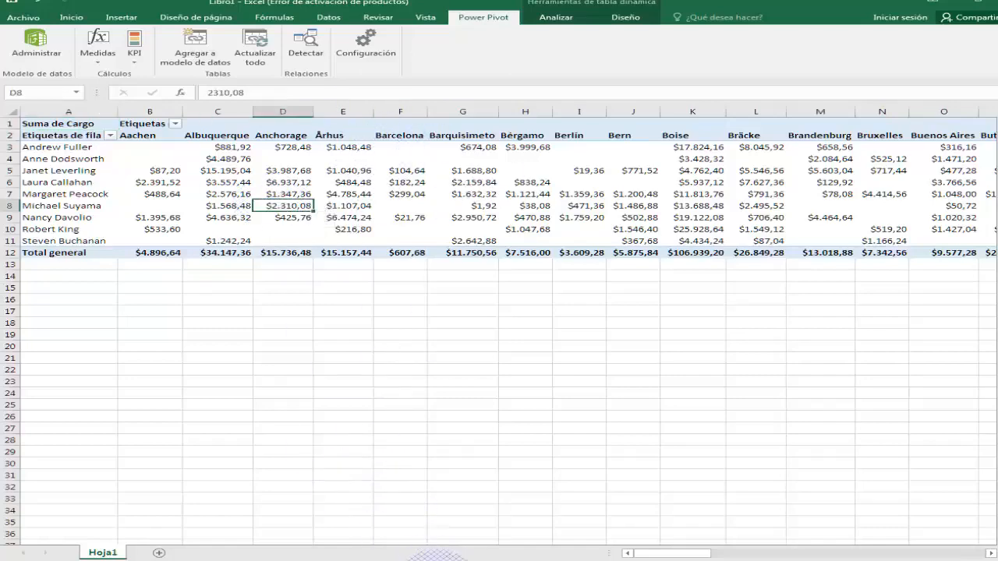
- Switch to the Power Pivot window and examine its design and advanced commands for the datos table
left_click(441, 560)
left_click(428, 558)
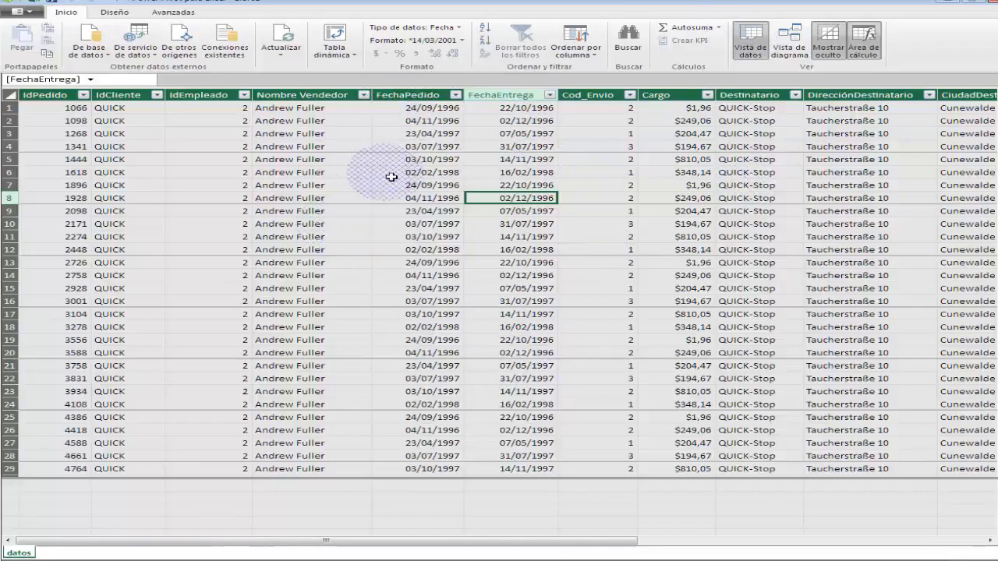
left_click(109, 13)
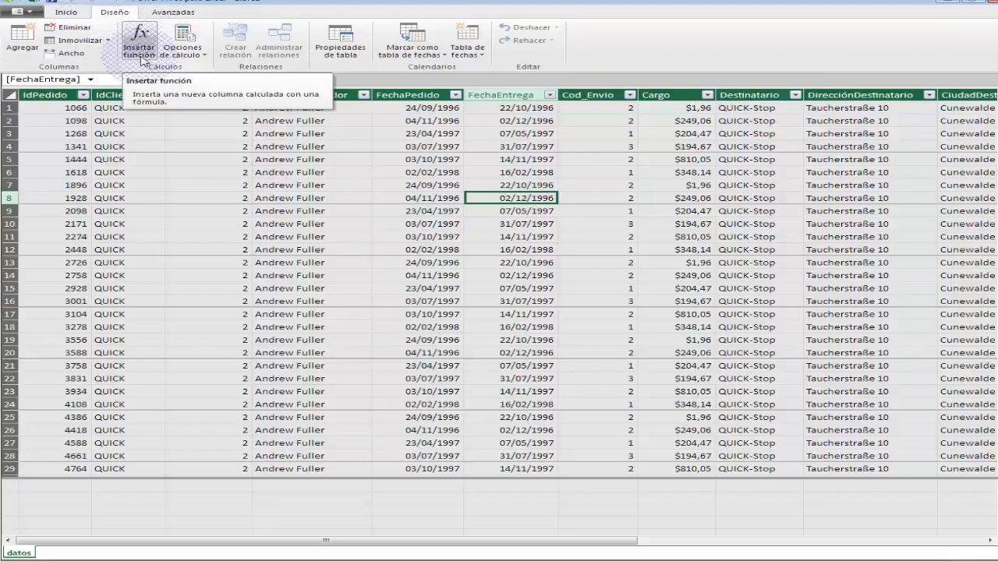
left_click(175, 11)
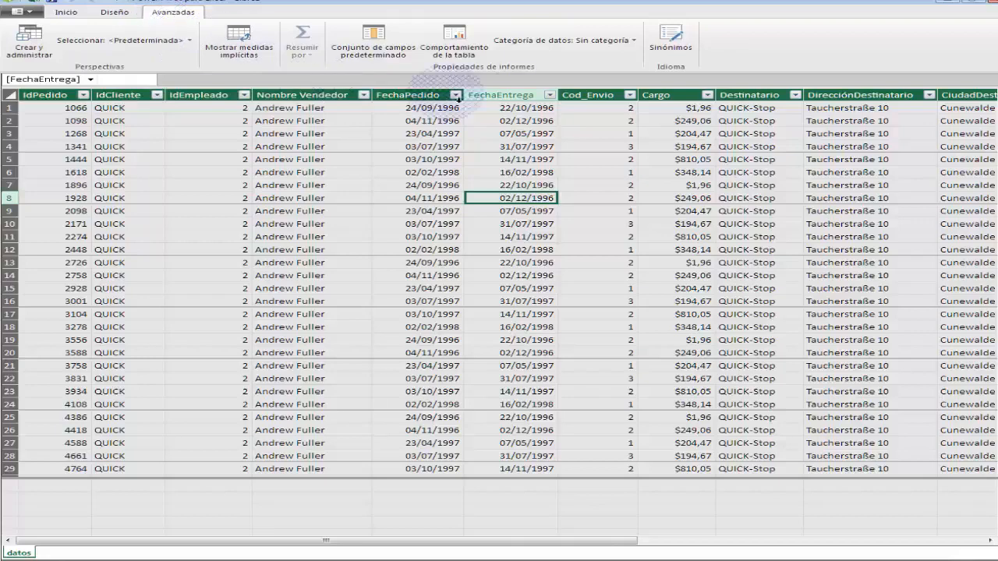
left_click(66, 12)
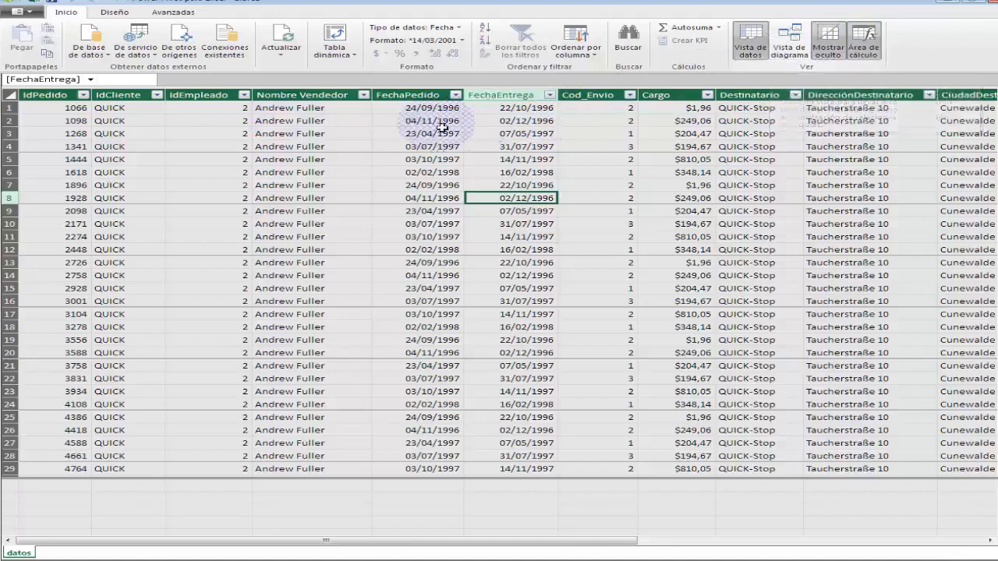
left_click(125, 13)
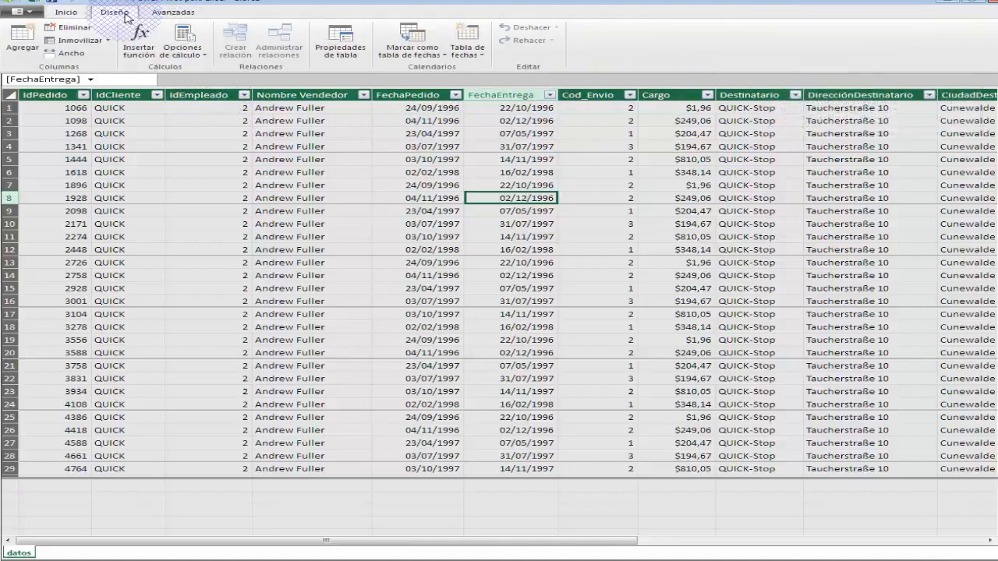